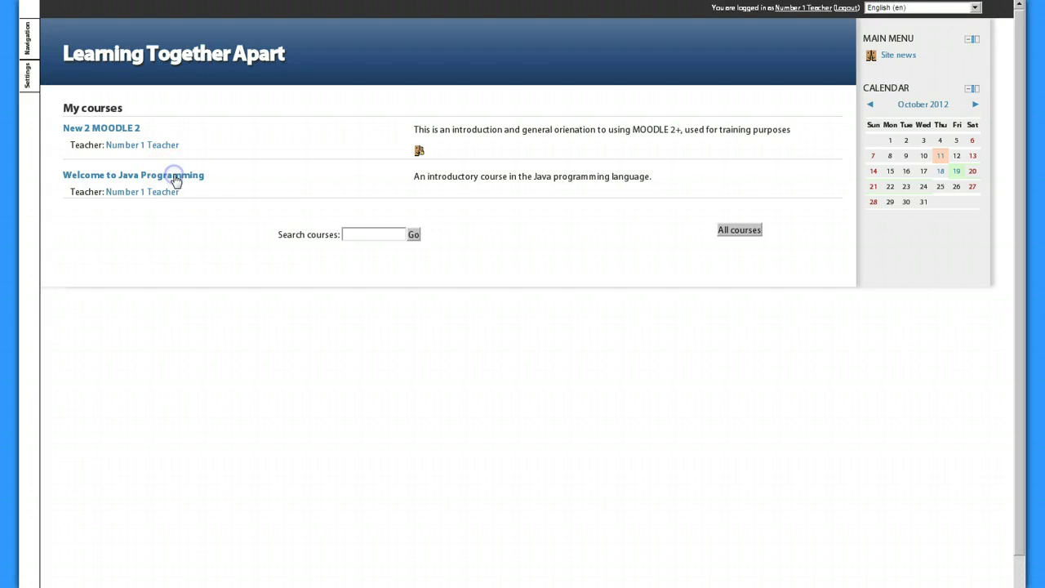
Step: Open the Welcome to Java Programming course from the My courses list on the front page
click(172, 177)
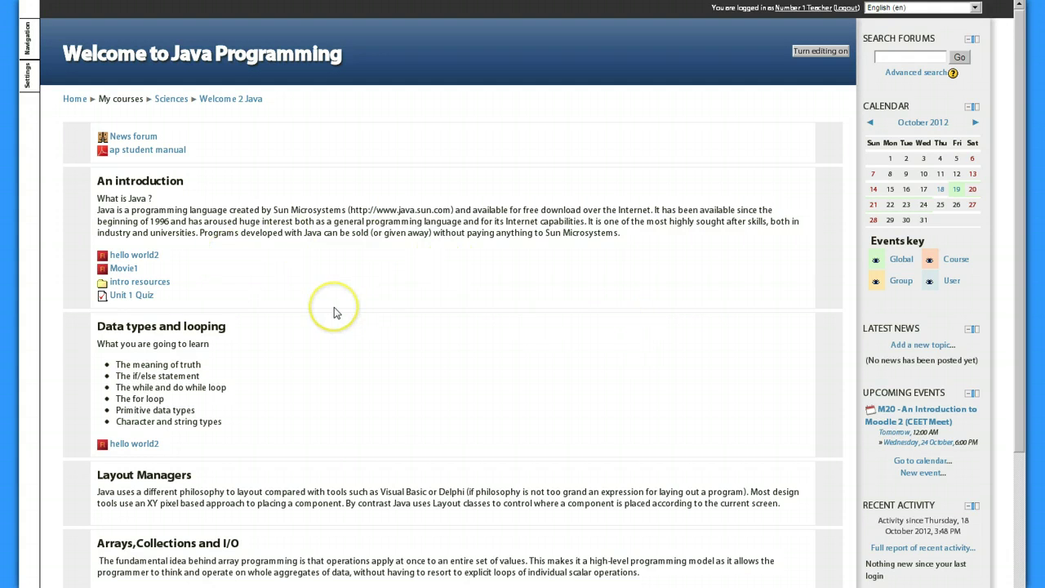
scroll(343, 311, down, 3)
scroll(351, 315, up, 3)
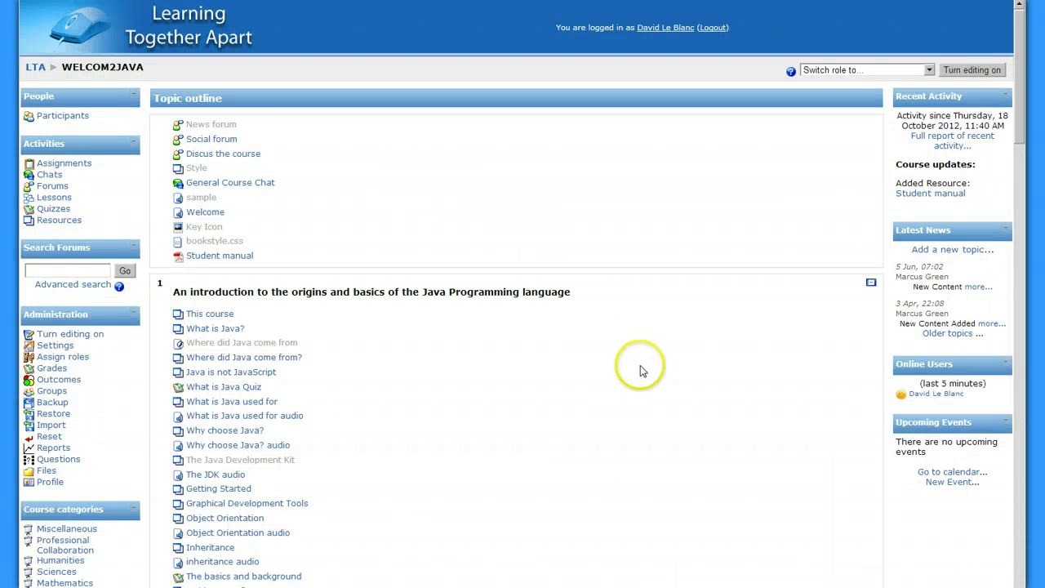
scroll(633, 370, down, 13)
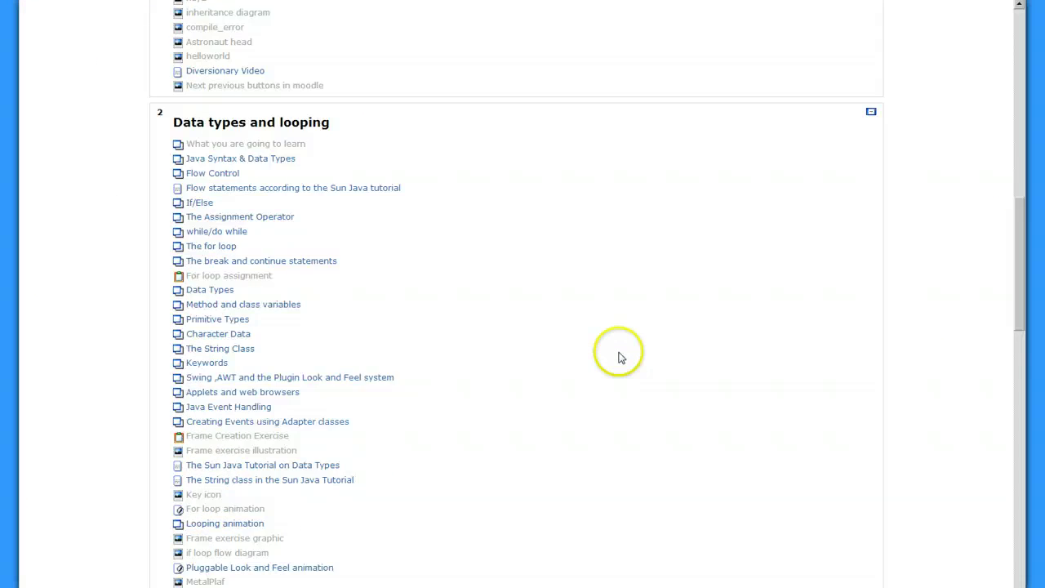
scroll(618, 356, down, 14)
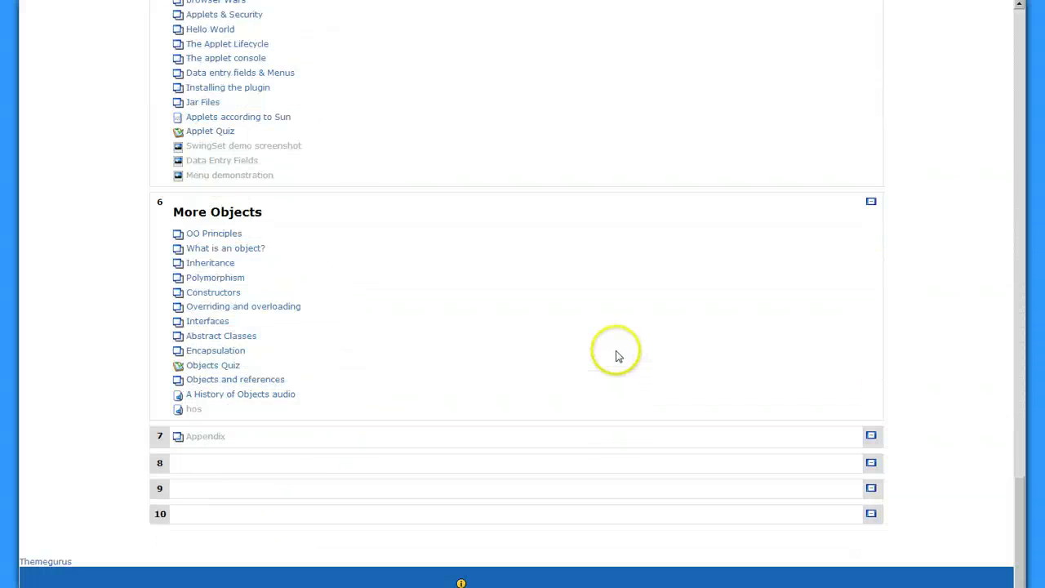
scroll(618, 356, up, 2)
scroll(618, 356, up, 20)
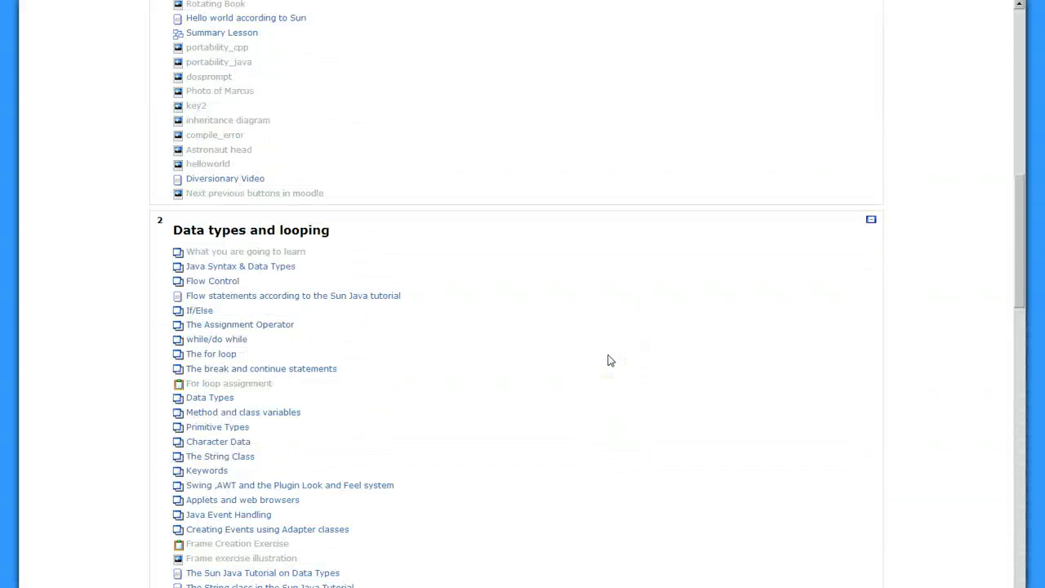
scroll(609, 360, up, 2)
scroll(608, 360, down, 8)
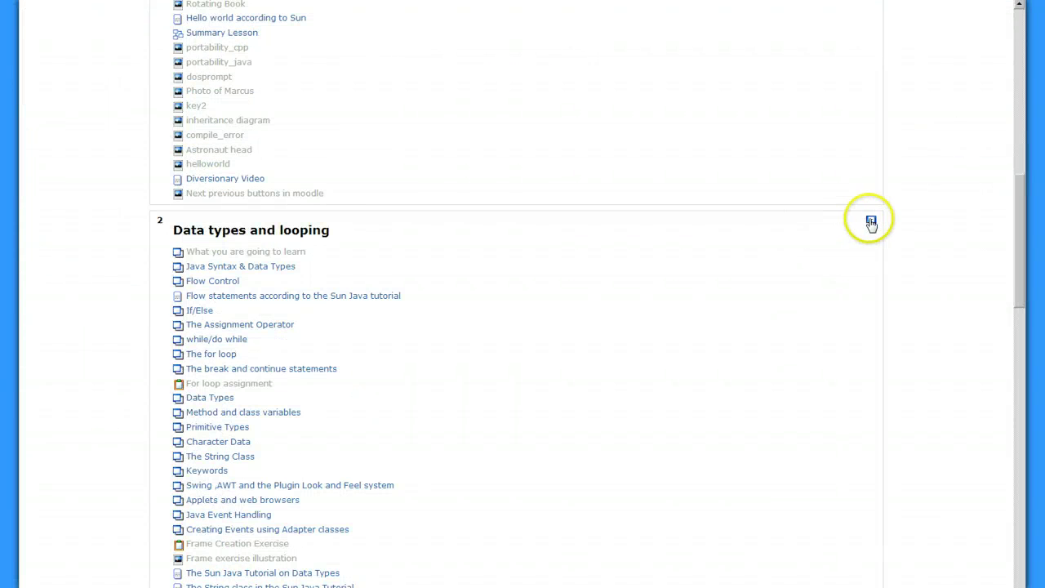
click(872, 221)
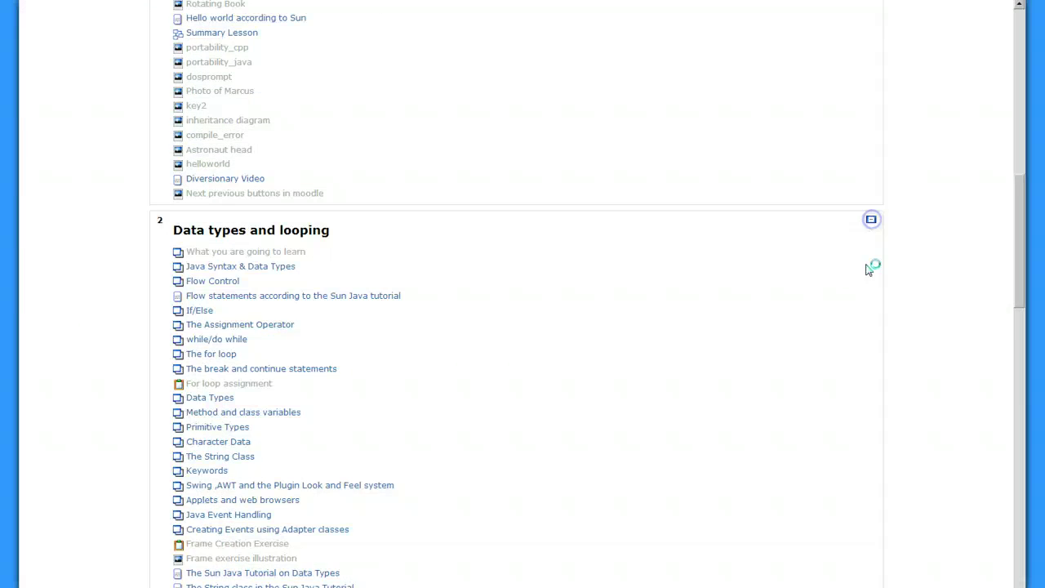
scroll(727, 385, down, 5)
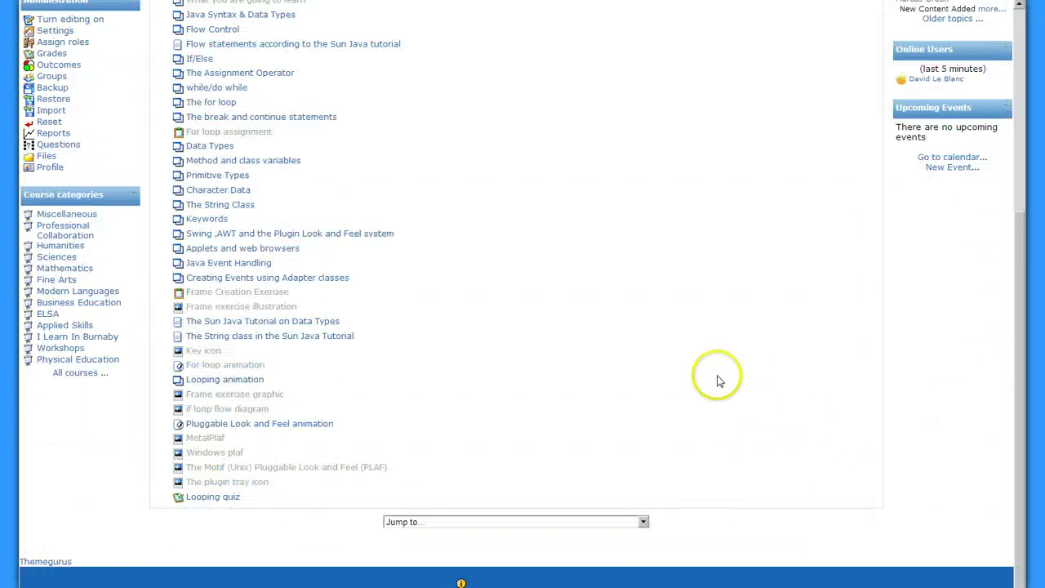
scroll(716, 380, up, 5)
scroll(716, 380, down, 5)
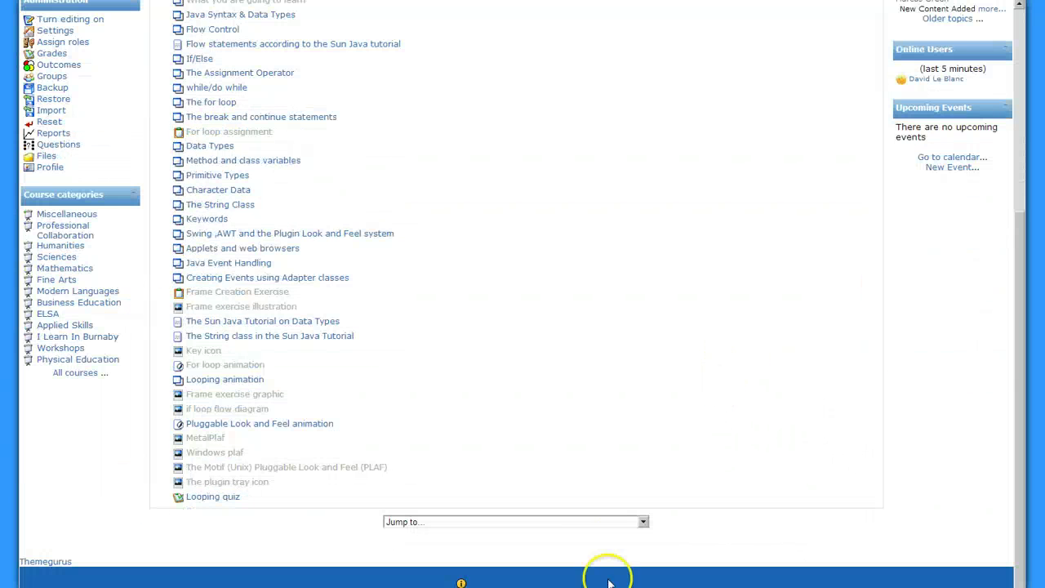
click(626, 523)
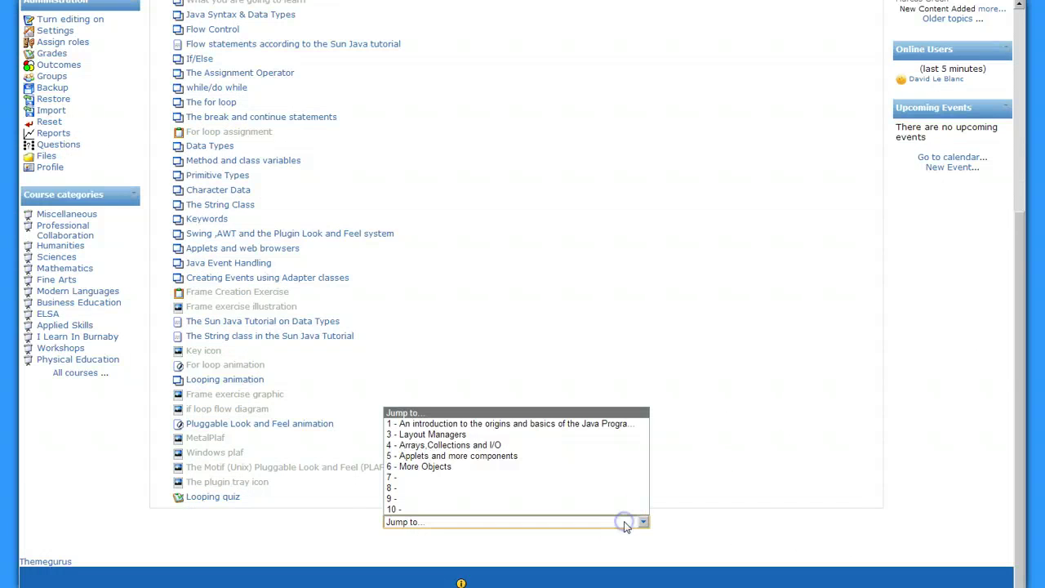
click(607, 445)
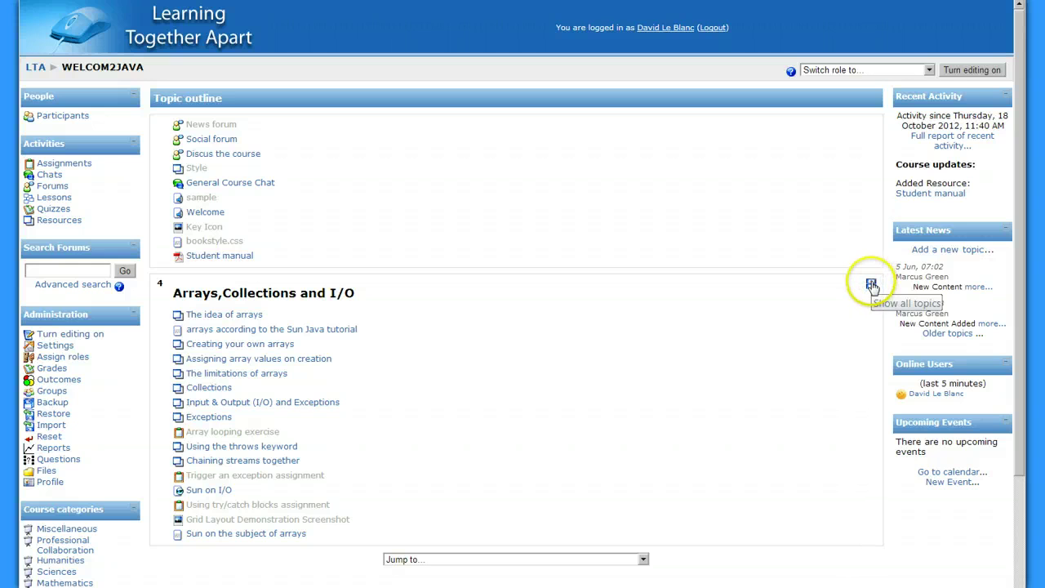
click(871, 285)
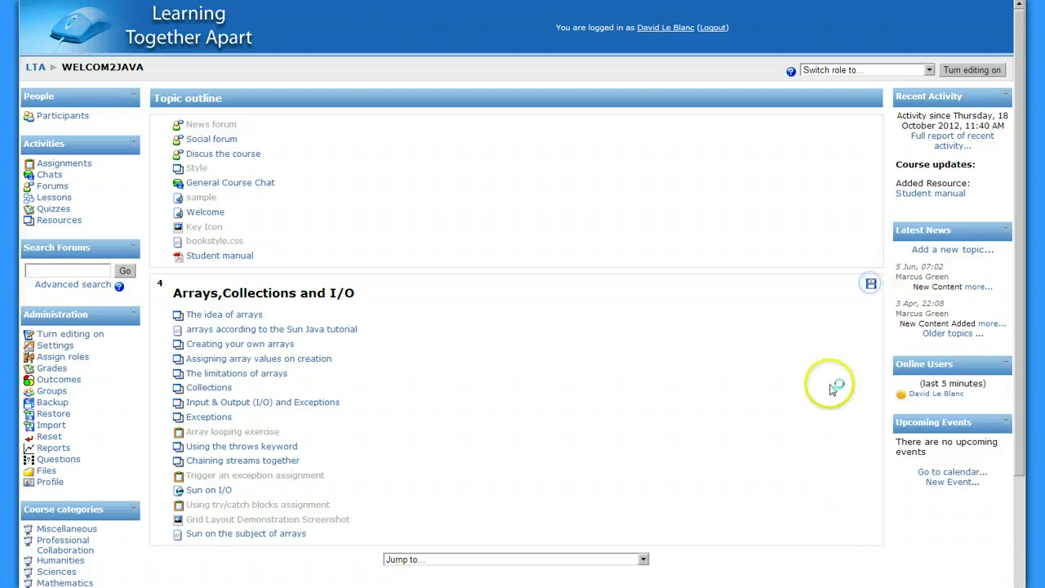
scroll(648, 270, up, 10)
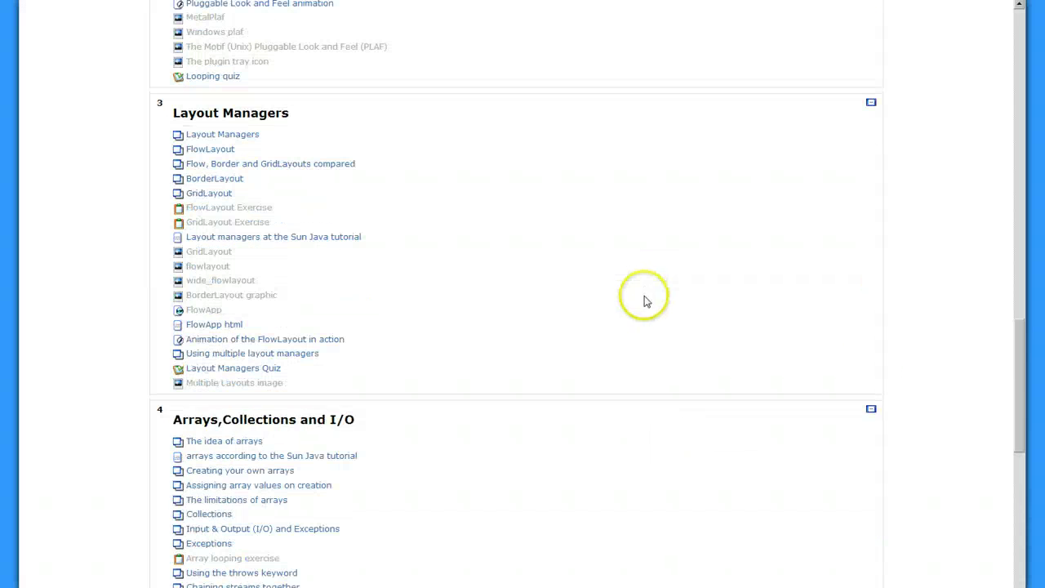
scroll(645, 307, up, 3)
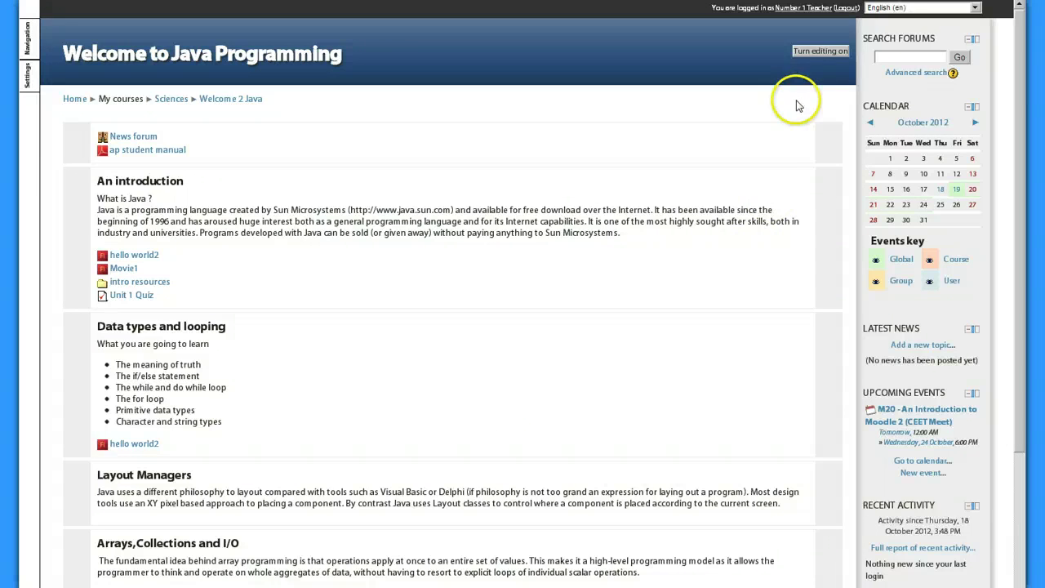
Step: Change the course layout to 'Show one section per page' and save the course settings
mouse_move(29, 86)
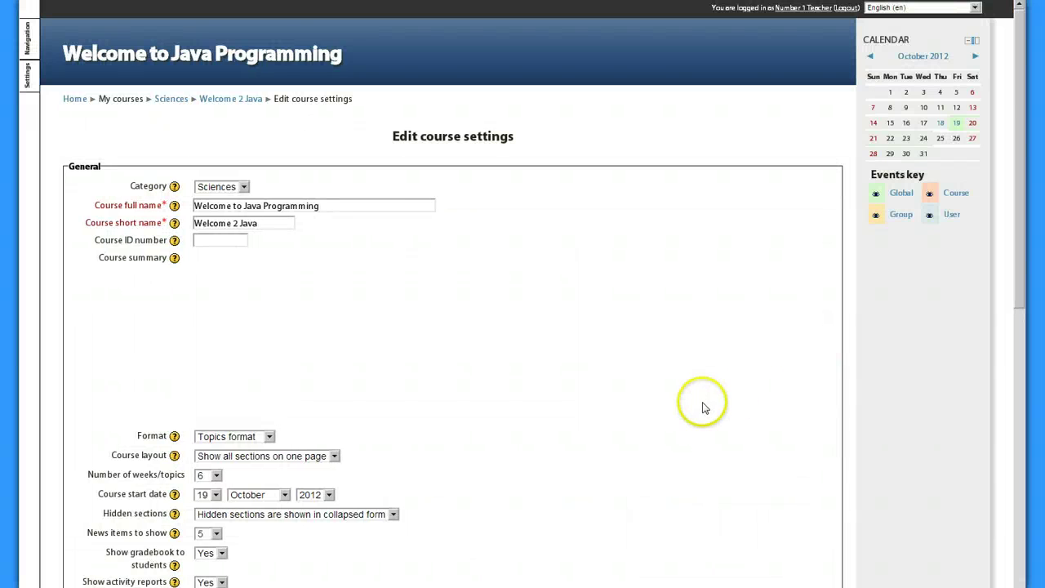
scroll(661, 384, down, 3)
scroll(662, 384, down, 2)
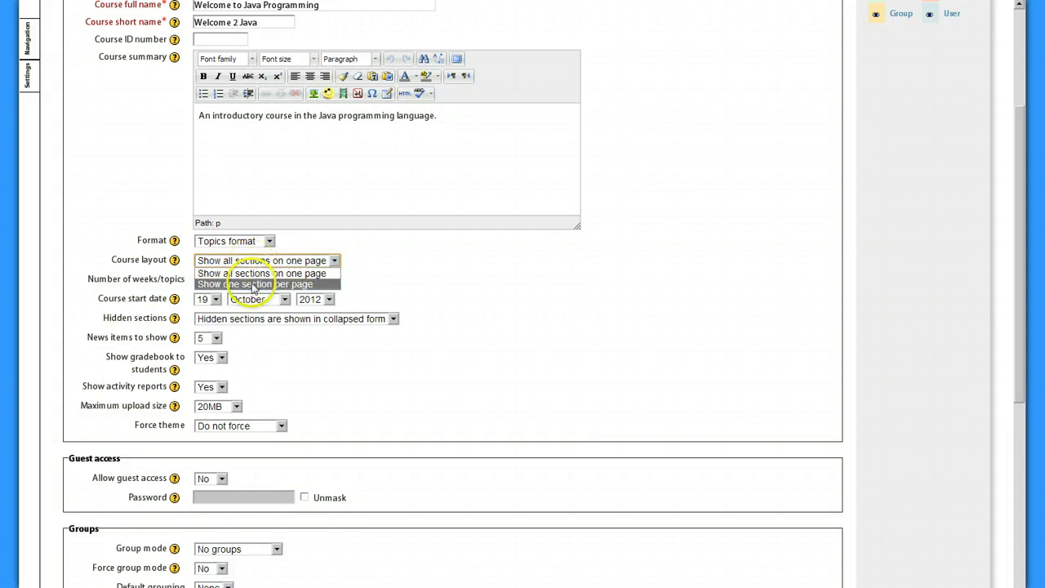
click(253, 284)
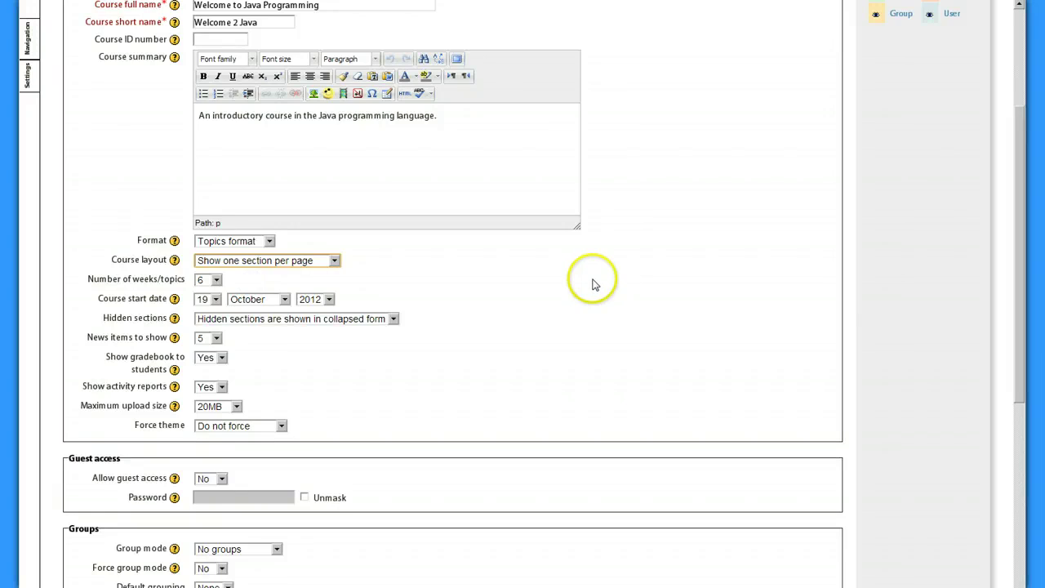
scroll(585, 293, down, 10)
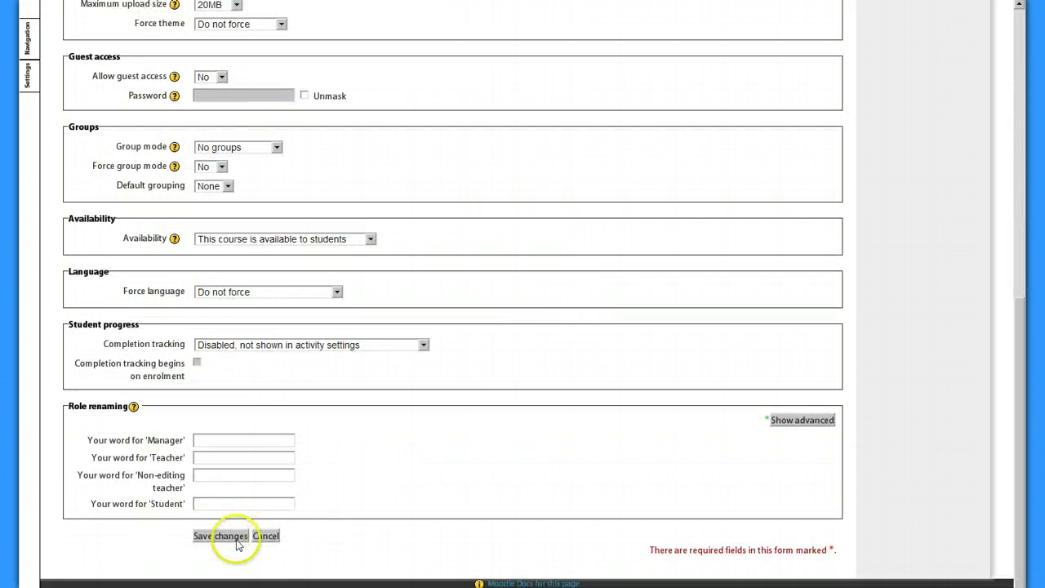
scroll(441, 457, up, 5)
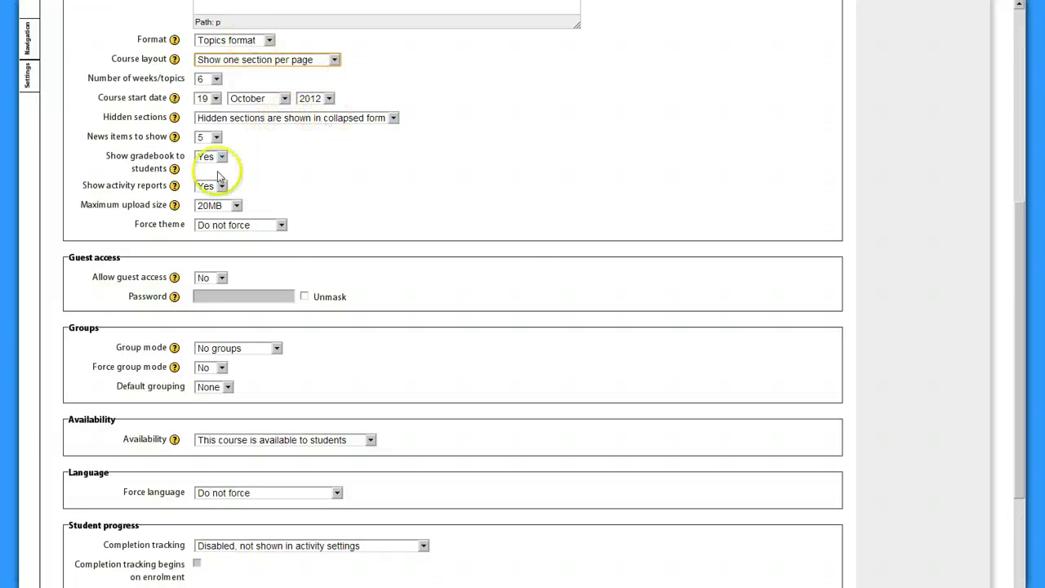
scroll(334, 310, down, 5)
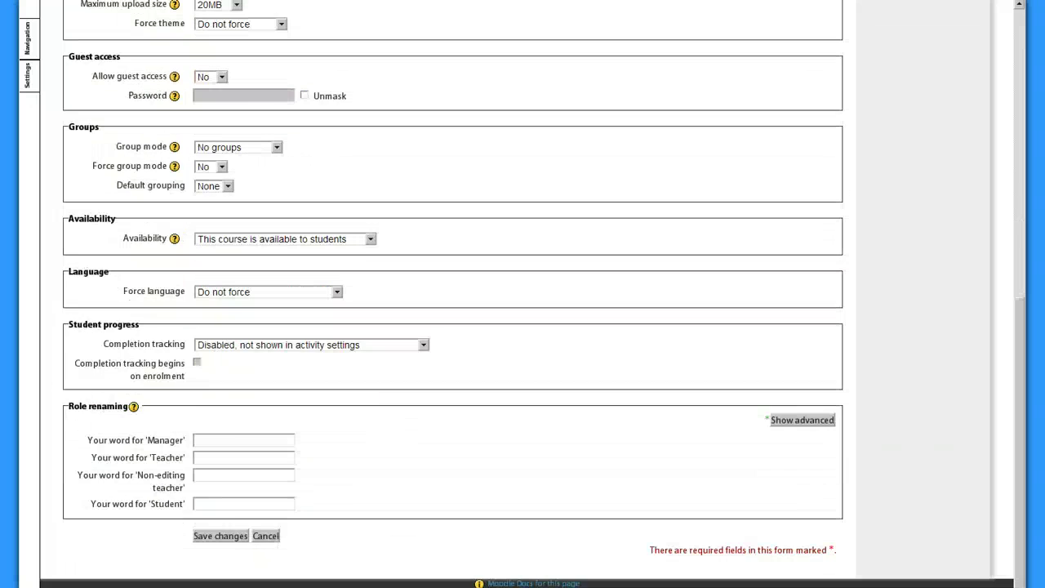
click(215, 535)
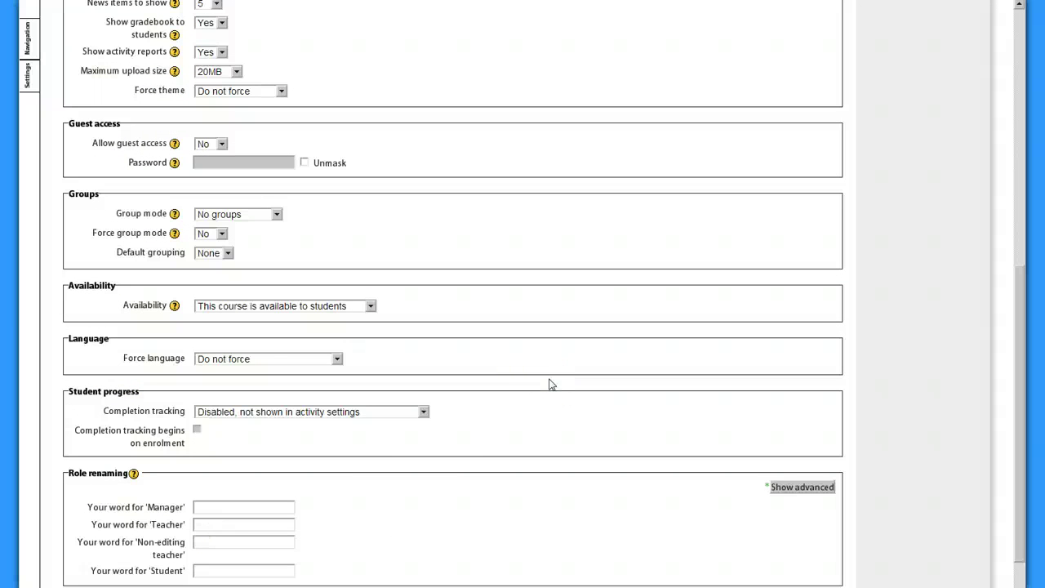
scroll(412, 478, down, 3)
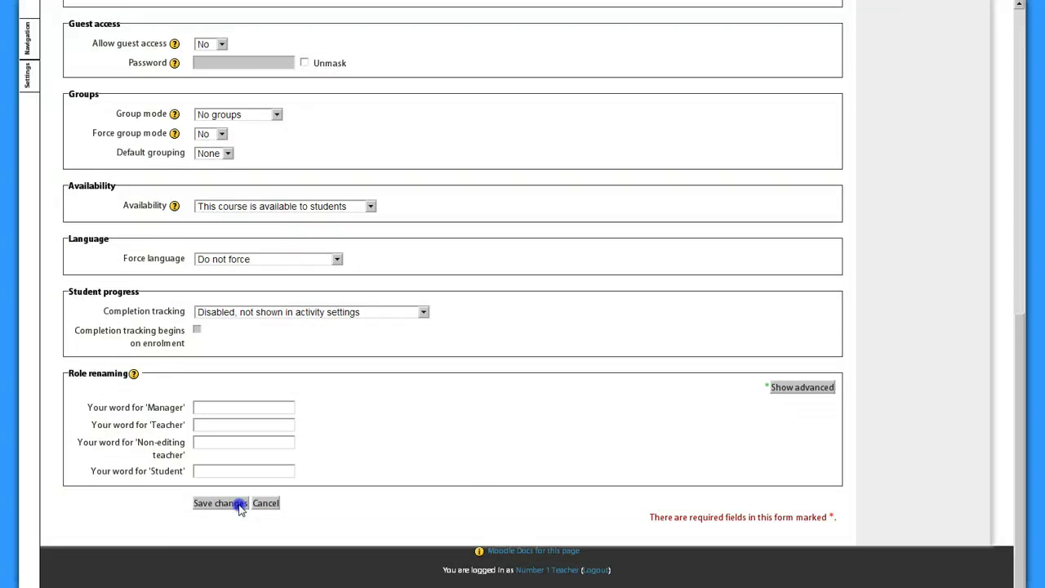
click(206, 504)
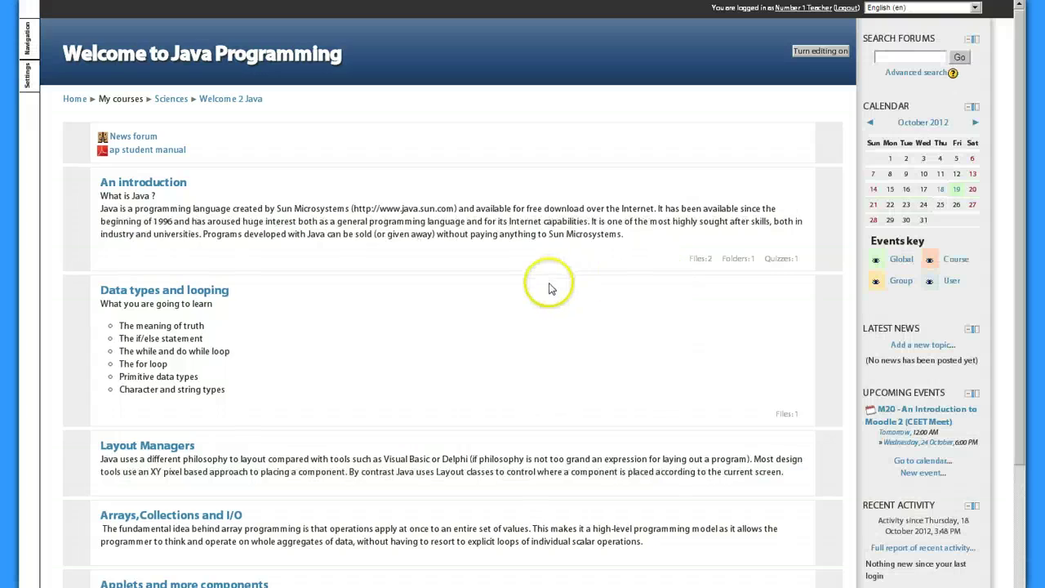
Step: Scroll the Java course page and open the 'An introduction' section on its own page
scroll(553, 279, down, 3)
scroll(547, 279, down, 1)
scroll(546, 283, up, 4)
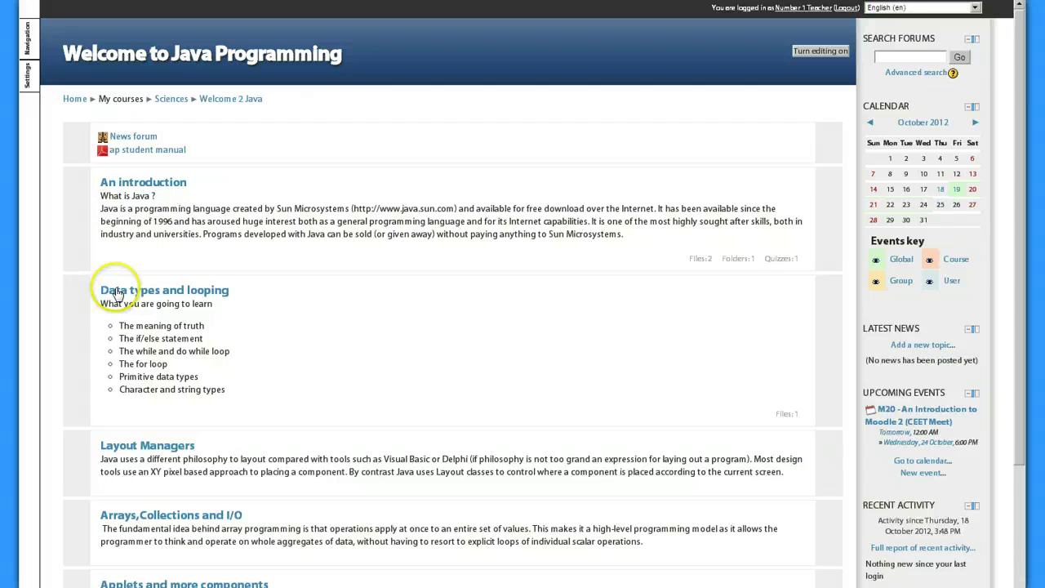
scroll(201, 408, down, 3)
scroll(200, 409, down, 1)
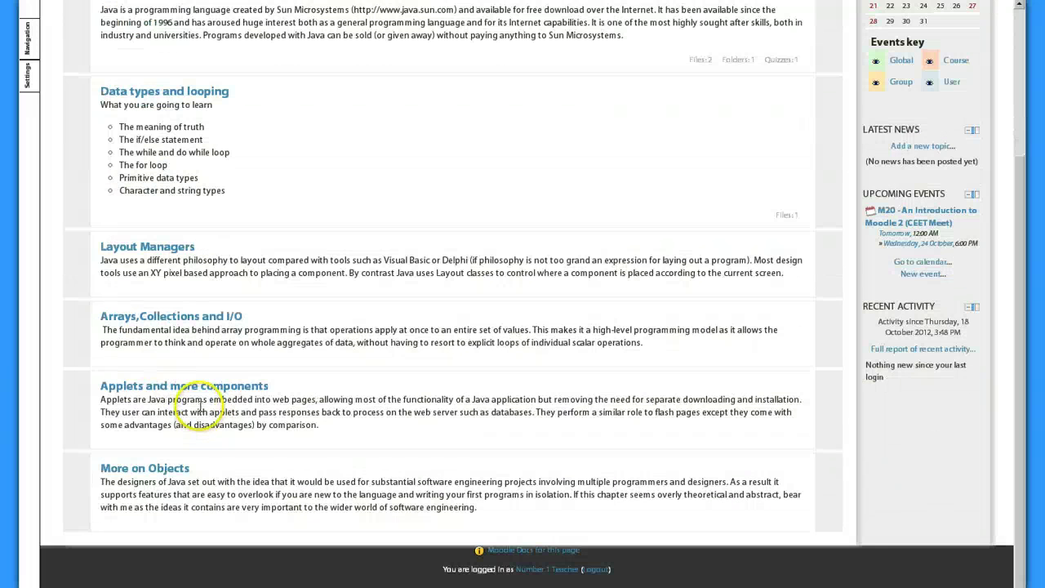
scroll(199, 404, up, 5)
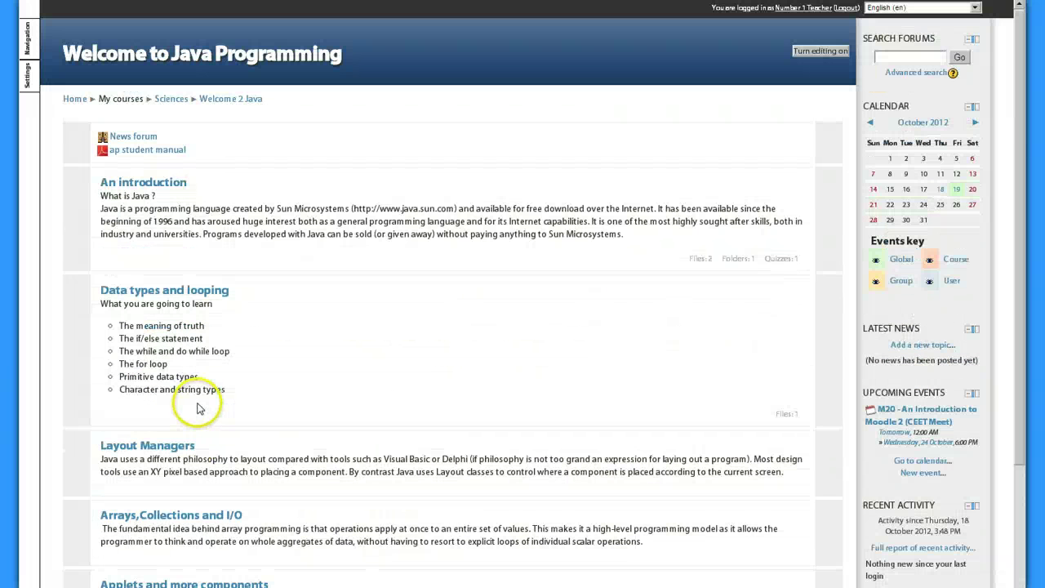
click(155, 188)
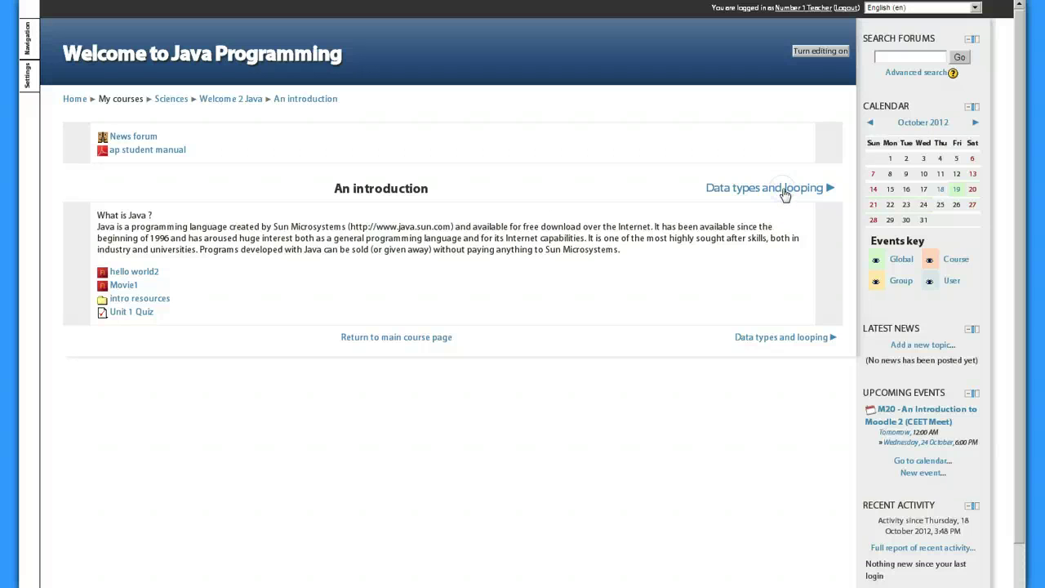
Step: Step through the Data types and looping, Layout Managers and An introduction section pages
click(784, 193)
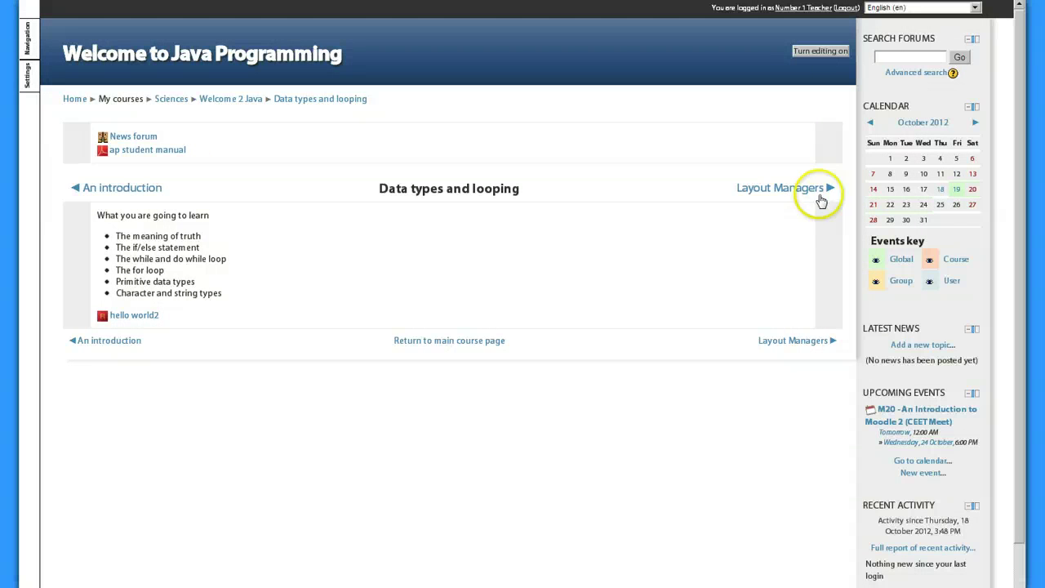
click(816, 191)
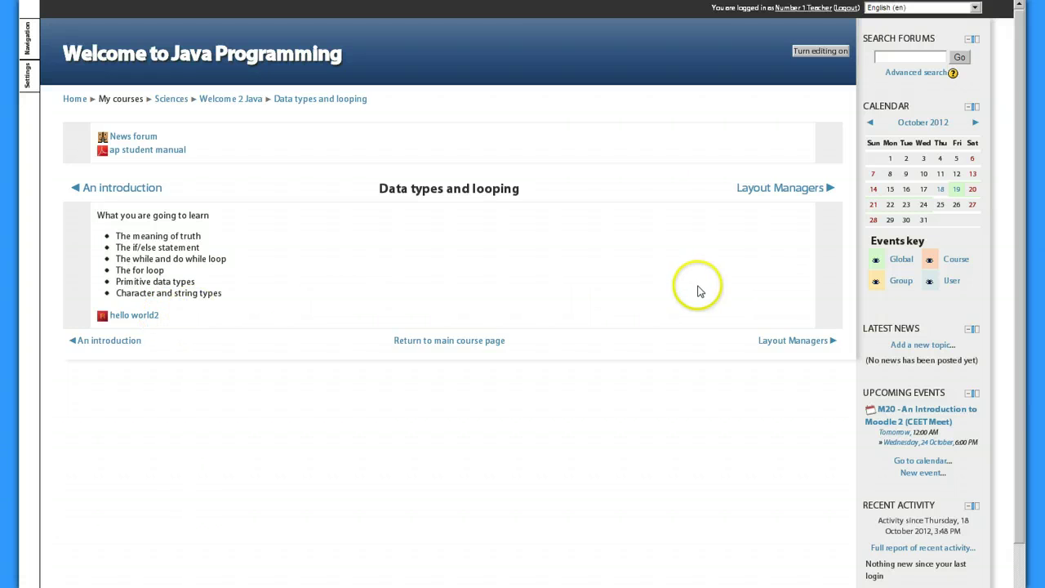
click(140, 187)
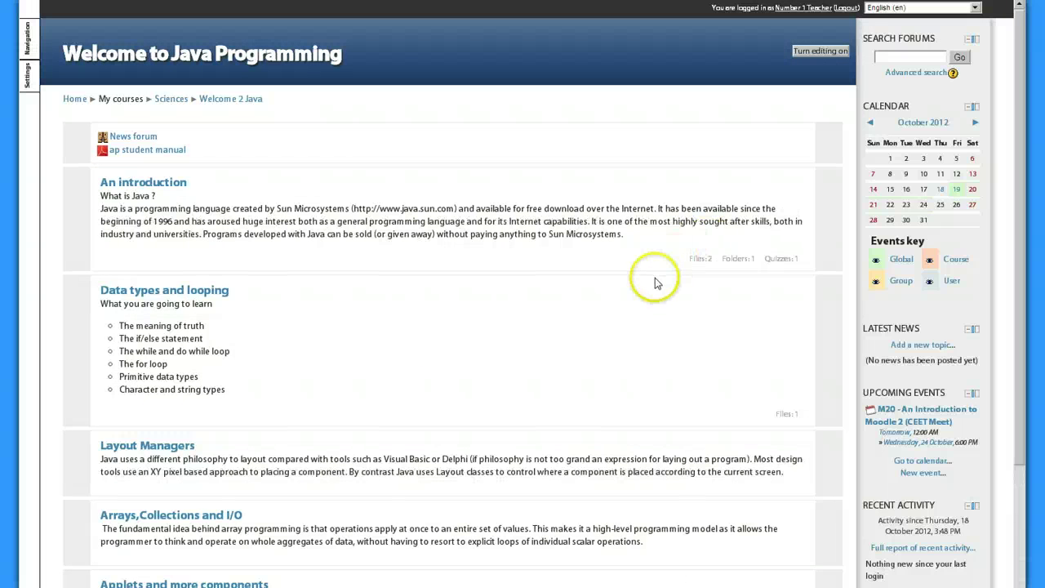
scroll(620, 310, down, 4)
scroll(626, 310, up, 4)
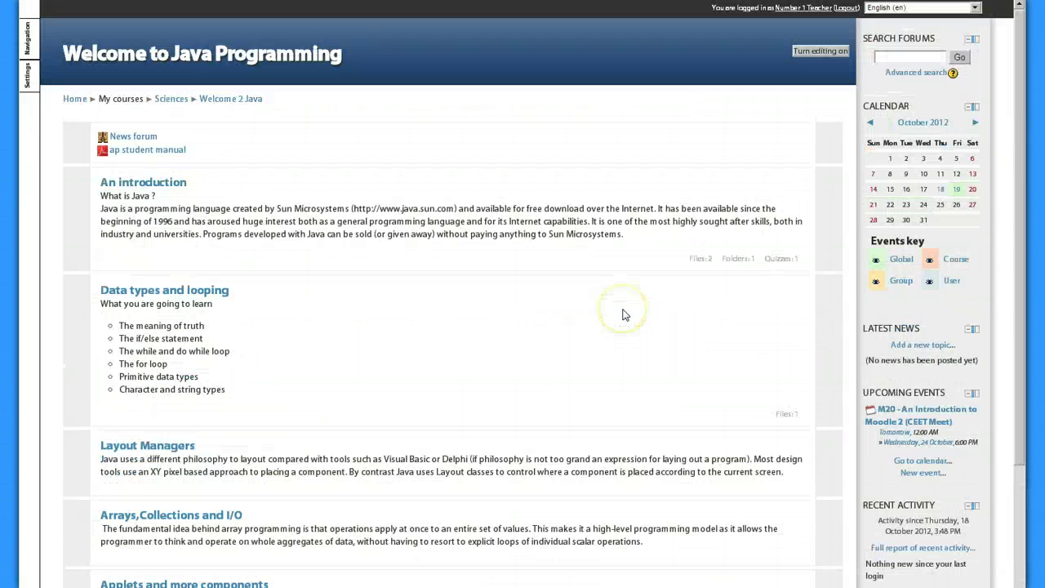
scroll(623, 314, down, 3)
scroll(623, 314, down, 2)
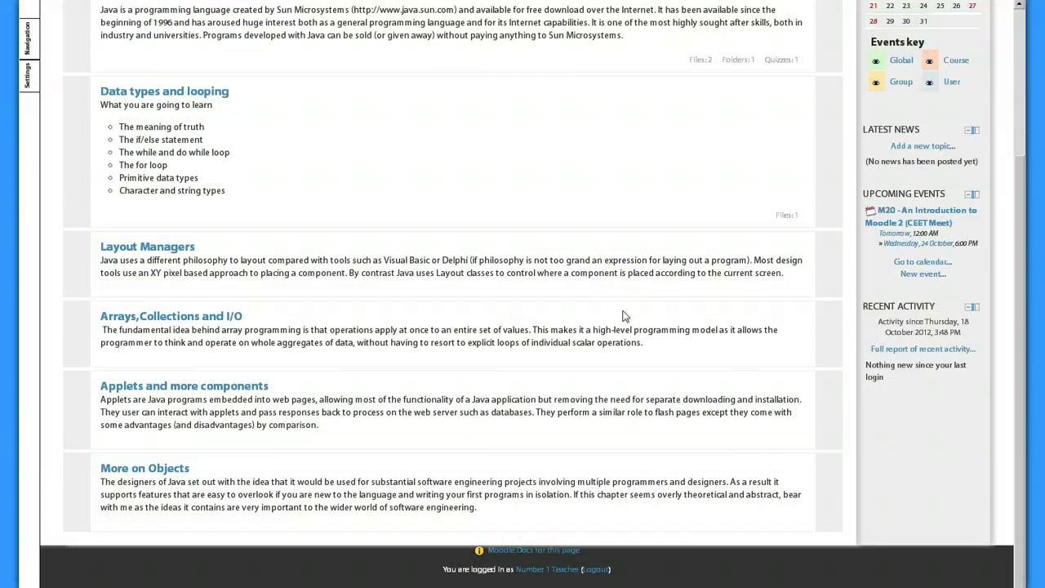
scroll(623, 316, up, 4)
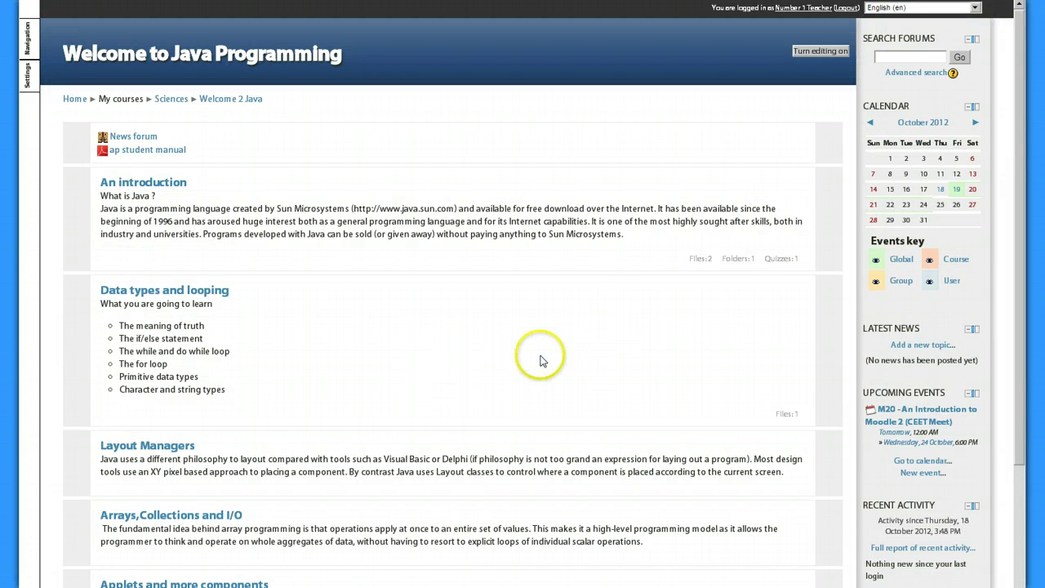
Step: Turn editing on and open the Data types and looping section's settings
click(819, 54)
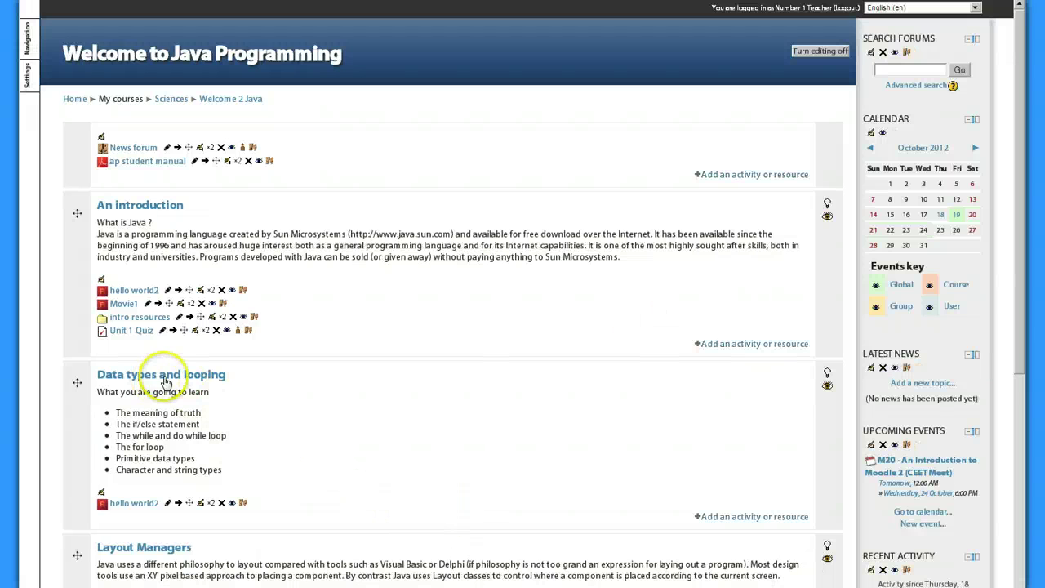
scroll(251, 443, down, 1)
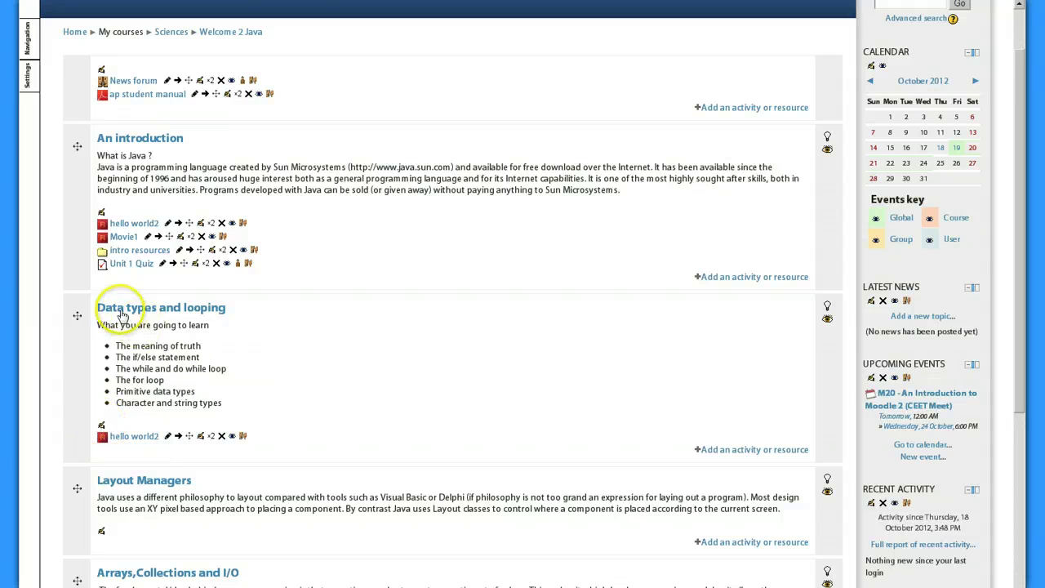
click(102, 425)
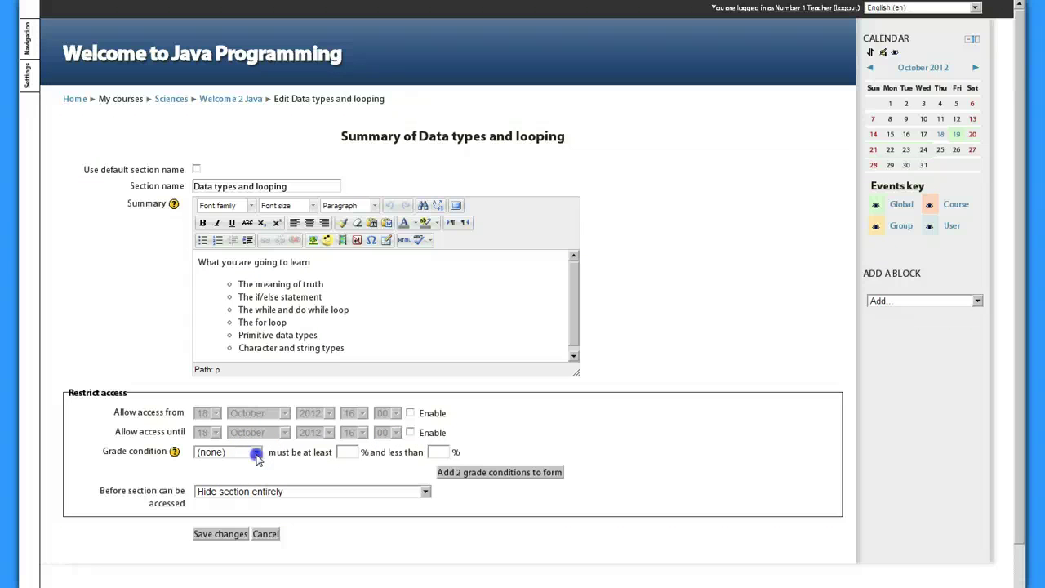
Step: Add a grade condition requiring at least 70% on Unit 1 Quiz and save the section
click(257, 454)
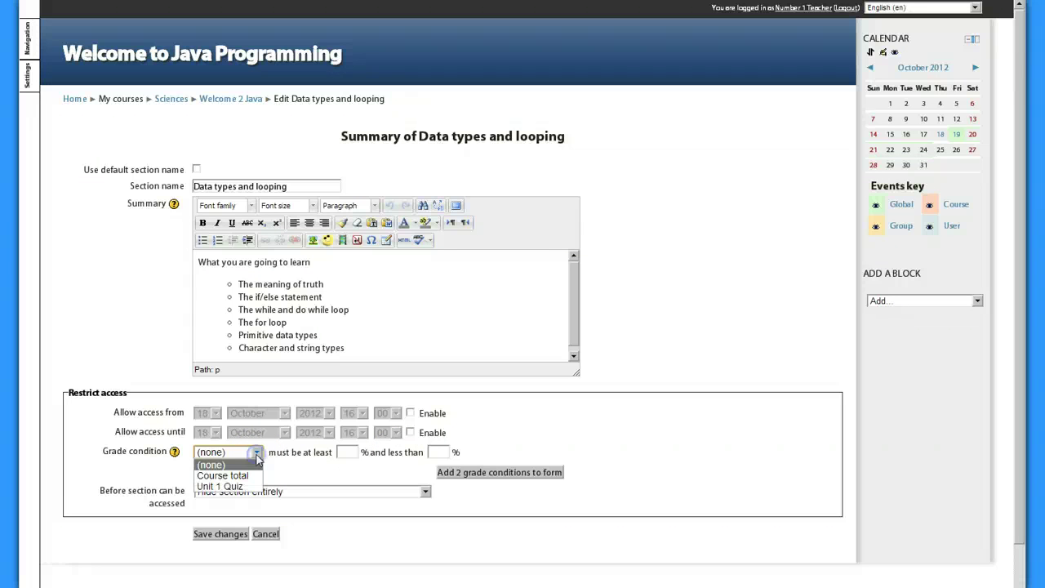
click(246, 487)
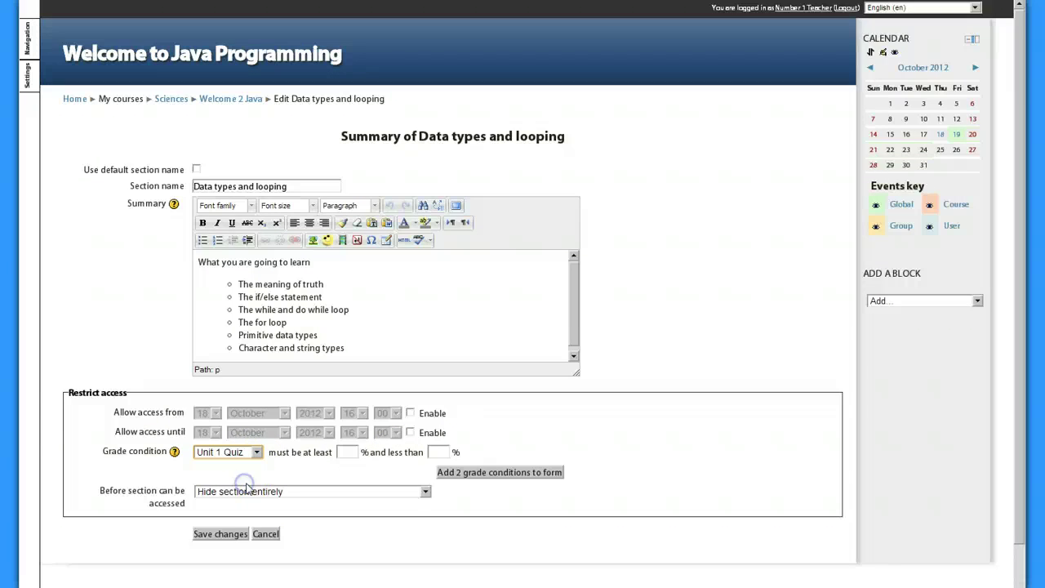
click(348, 453)
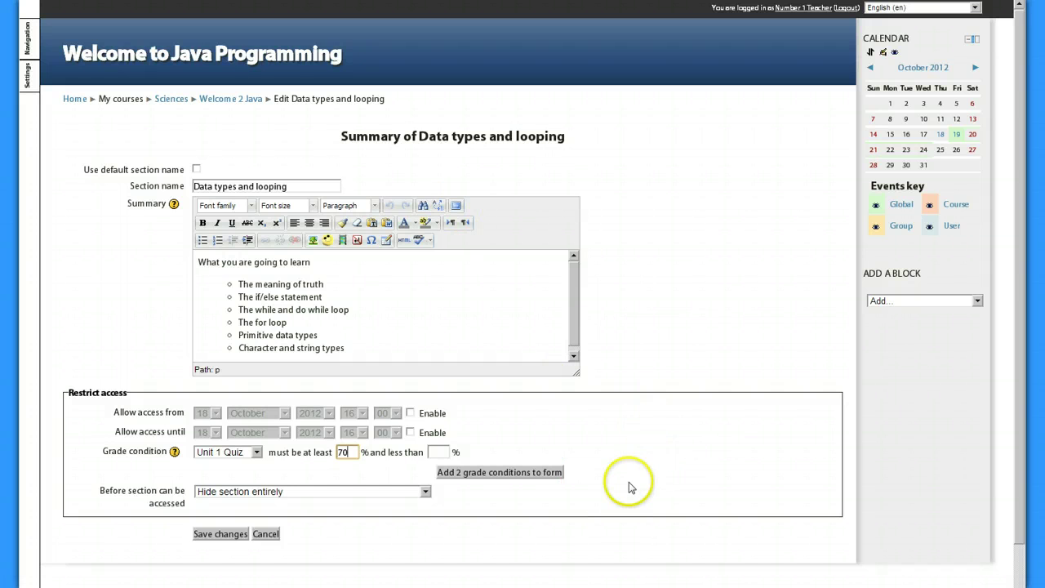
click(232, 535)
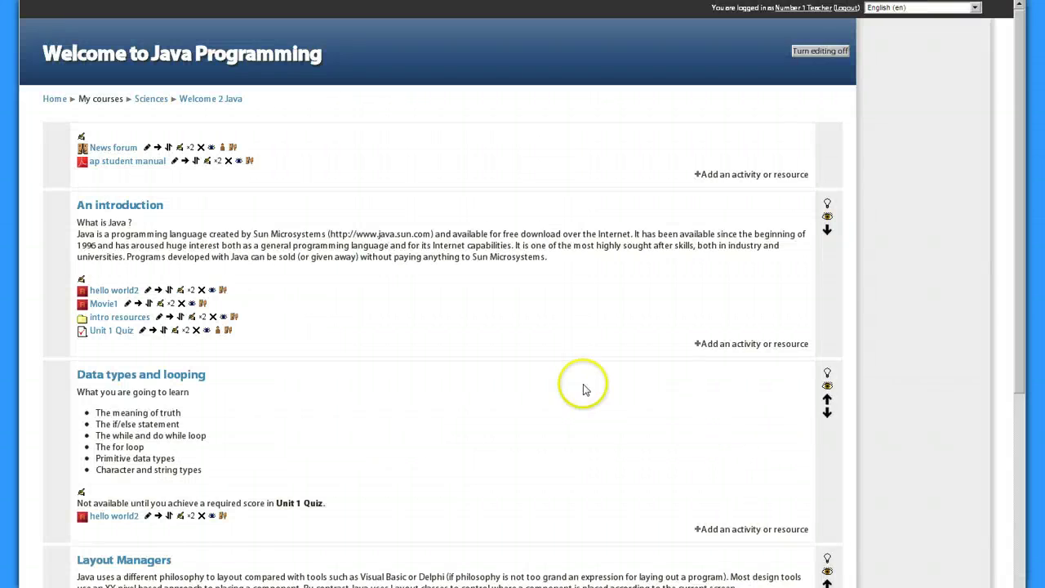
Step: Scroll the course page to check the Unit 1 Quiz restriction note under Data types and looping
scroll(572, 384, down, 3)
scroll(569, 382, up, 3)
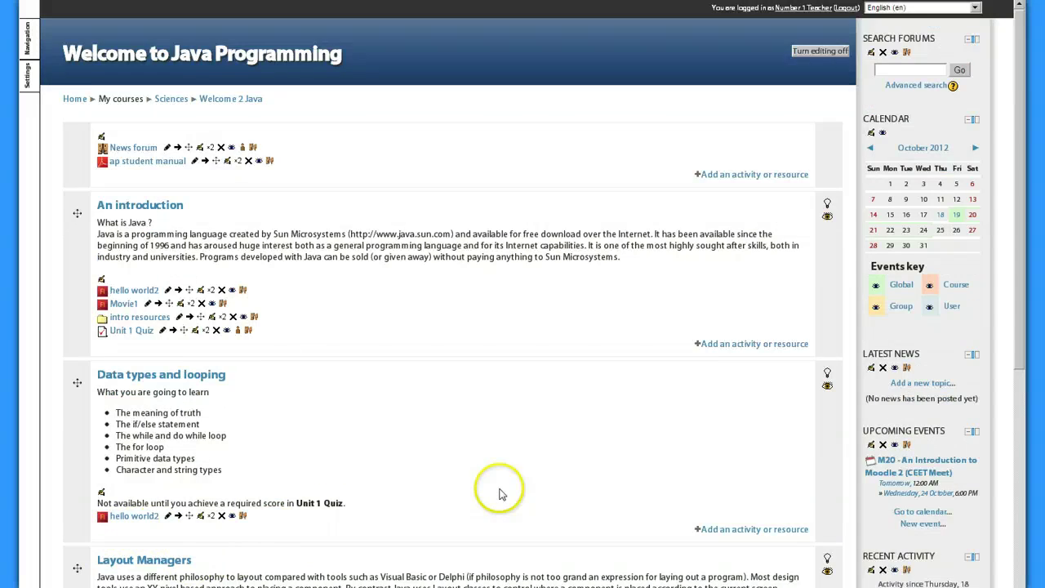
scroll(501, 494, down, 3)
scroll(500, 494, up, 3)
scroll(500, 496, down, 3)
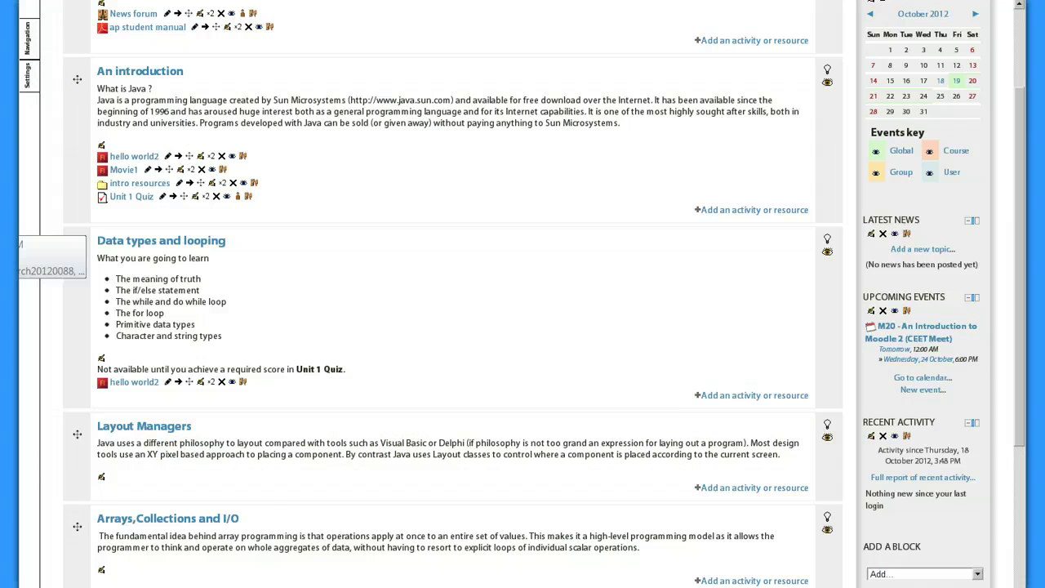
Step: Drag what_is_java_used_for_mp3 from the Explorer course-files folder into the Data types and looping section
click(9, 257)
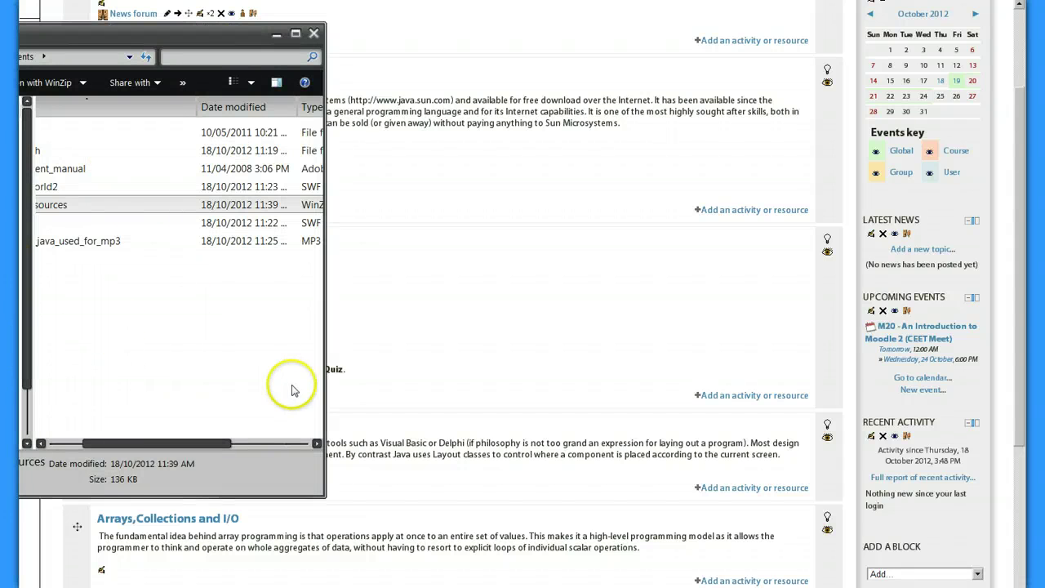
drag(154, 449, 35, 436)
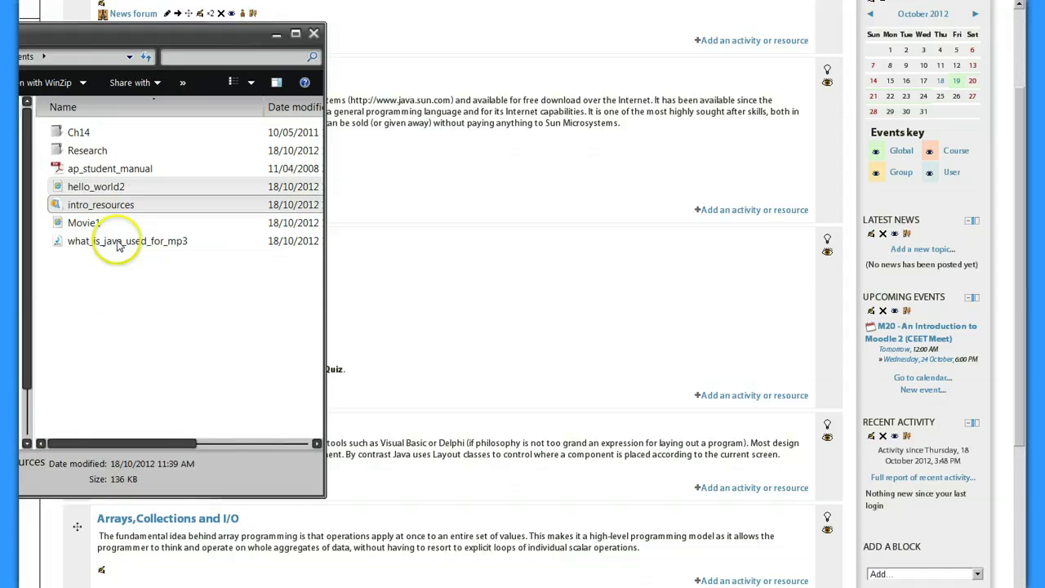
drag(111, 245, 512, 397)
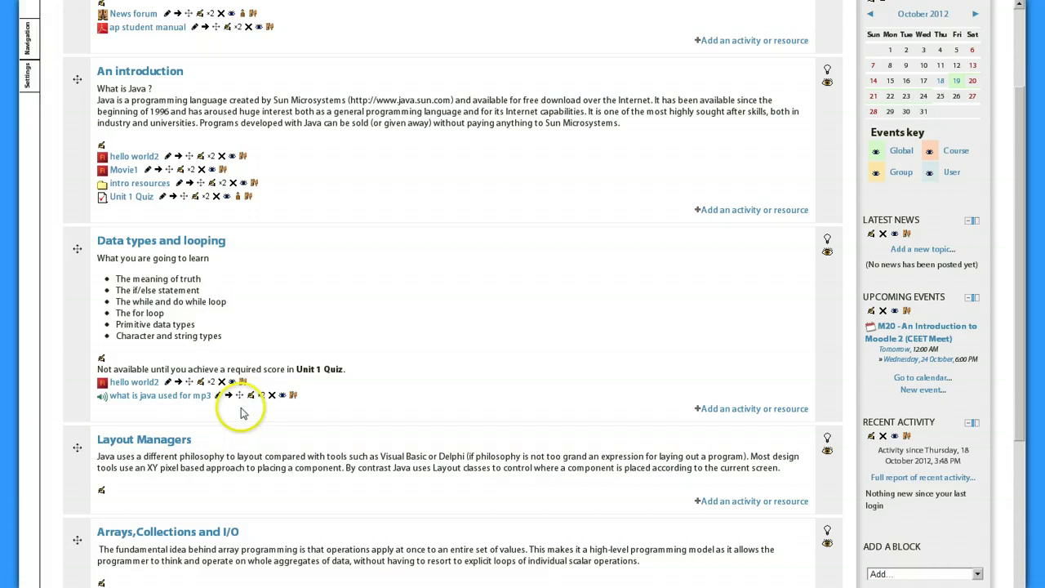
Step: Move the mp3 audio into Layout Managers below hello world2 and open its player page
drag(240, 395, 244, 423)
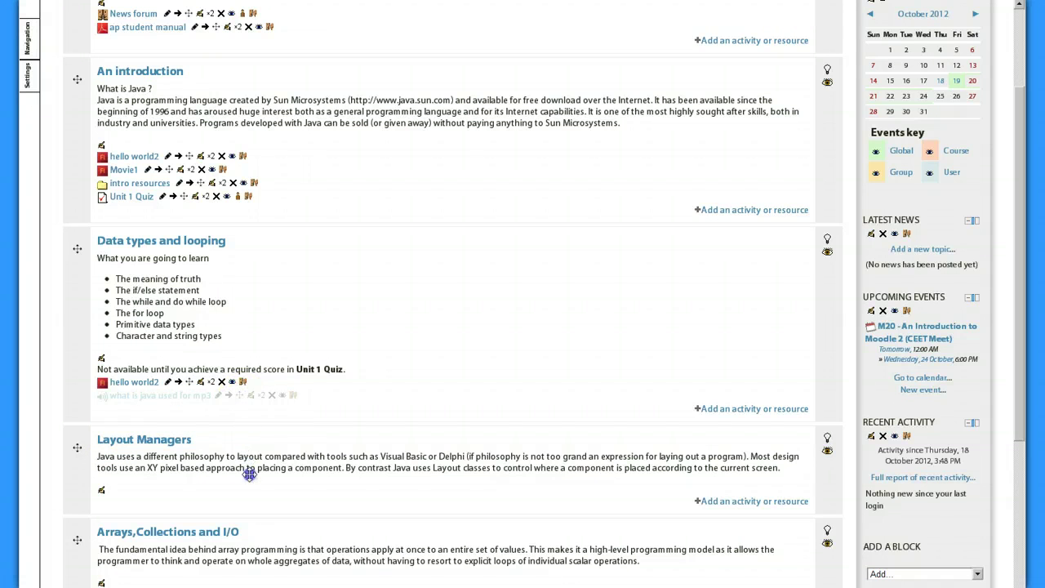
drag(249, 475, 421, 584)
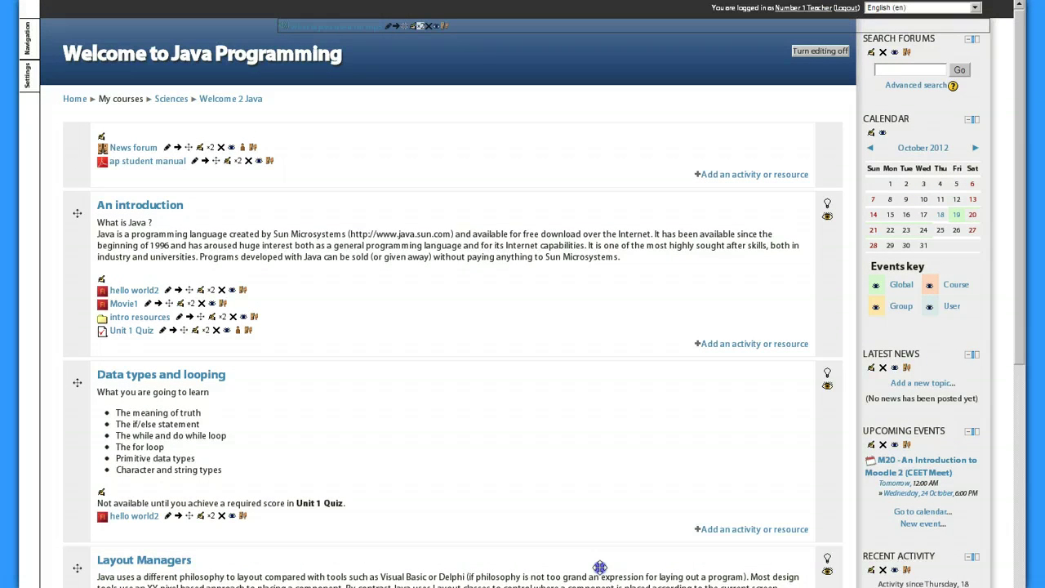
drag(714, 536, 668, 471)
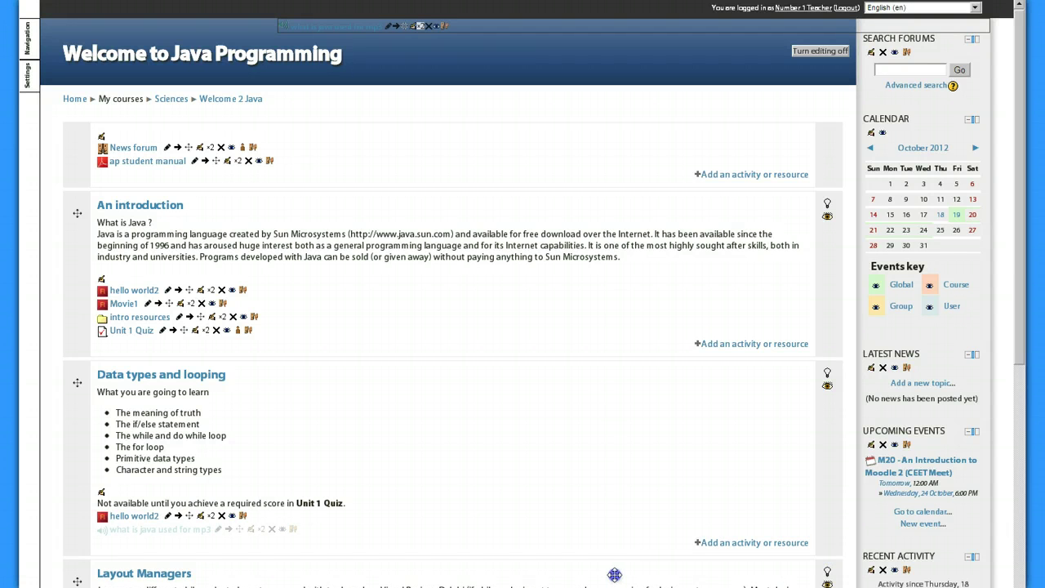
drag(614, 575, 616, 579)
scroll(604, 575, down, 2)
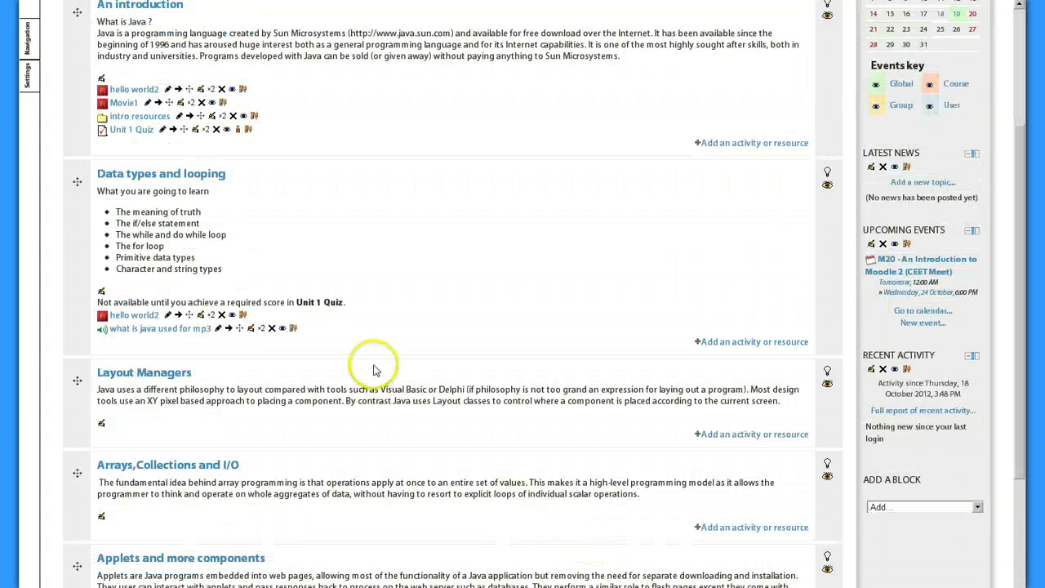
drag(241, 353, 237, 424)
scroll(244, 485, up, 1)
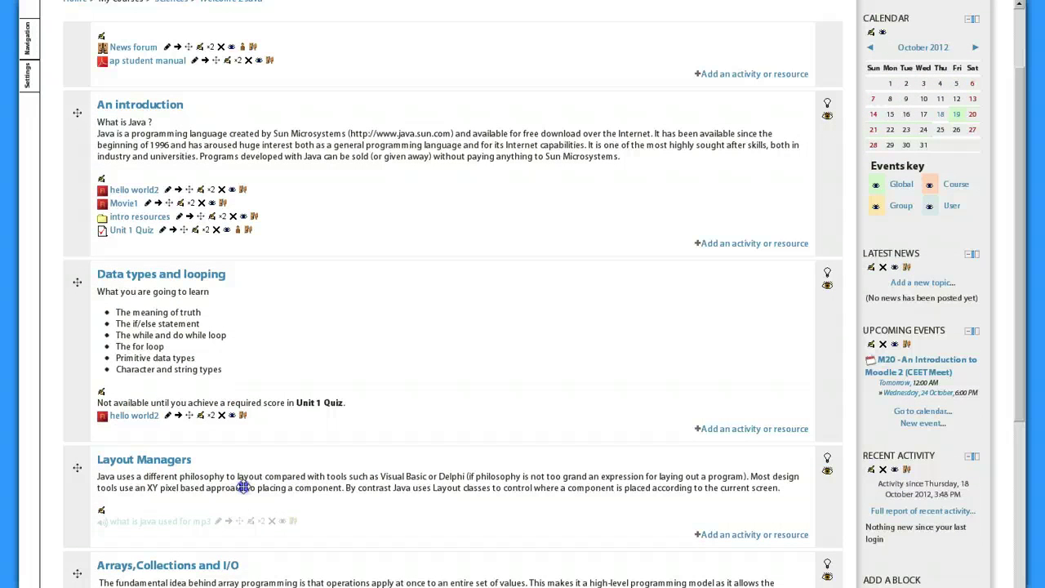
scroll(244, 505, up, 1)
drag(246, 552, 374, 466)
scroll(403, 441, down, 5)
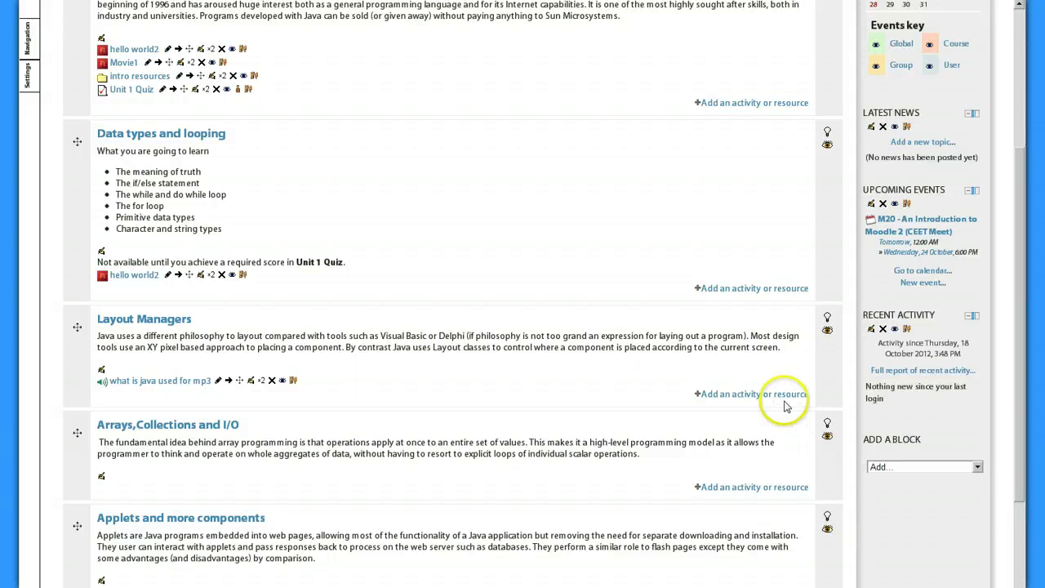
click(167, 382)
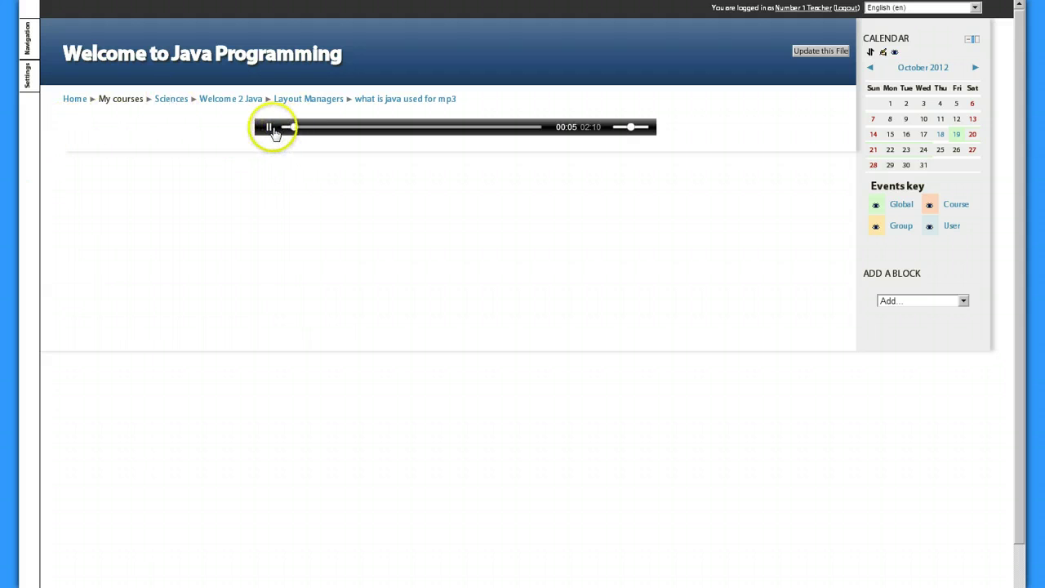
Step: Return to the Welcome 2 Java course page via the breadcrumb and show the Course administration settings
click(214, 99)
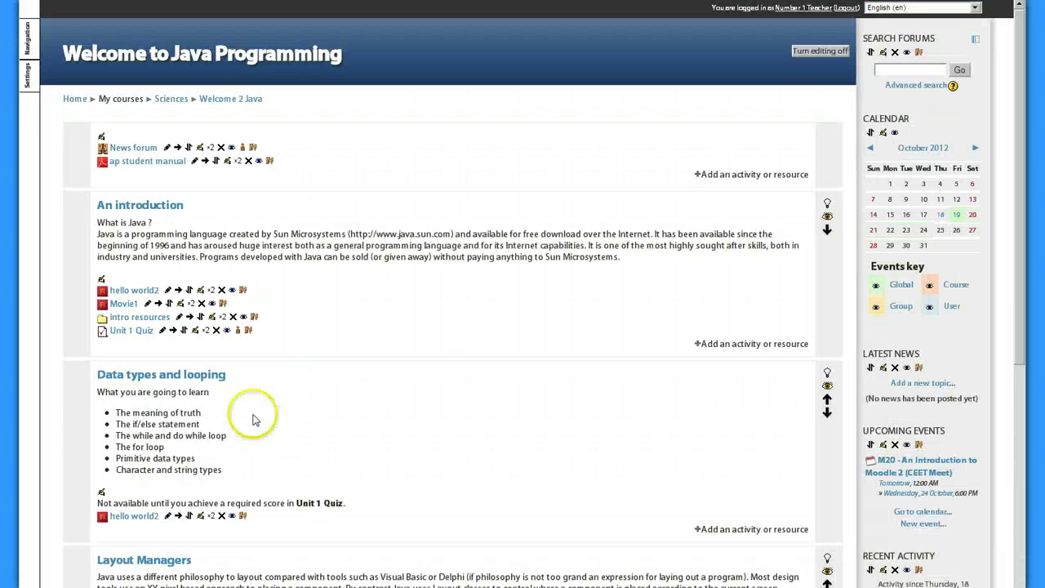
scroll(274, 482, down, 3)
scroll(283, 480, up, 3)
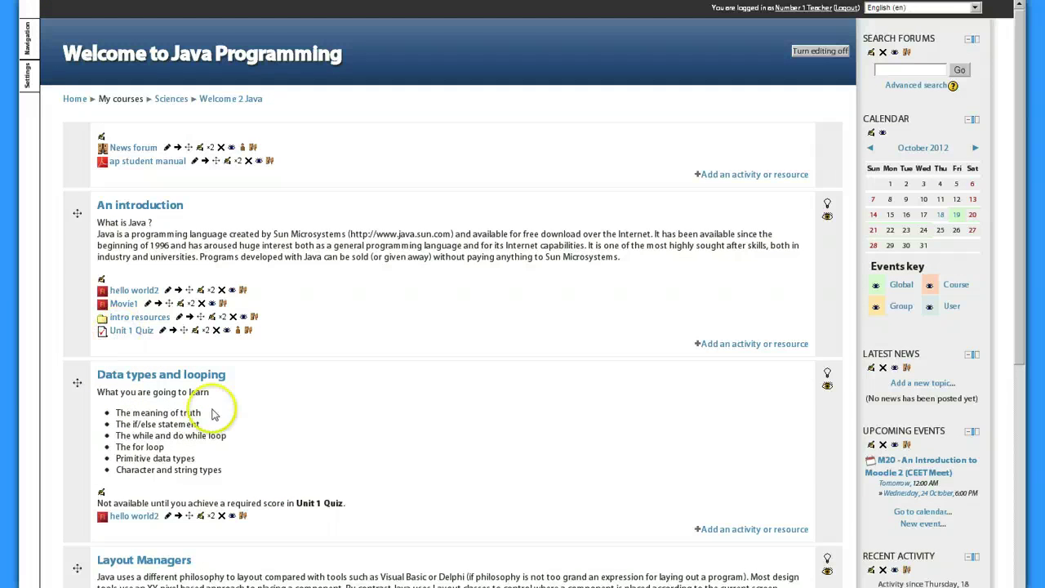
scroll(311, 412, down, 1)
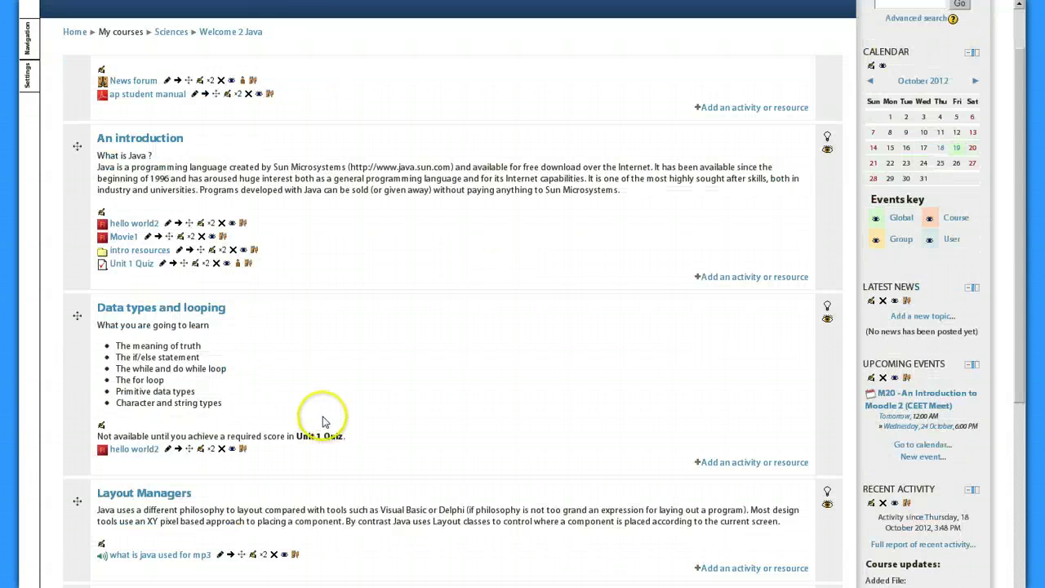
scroll(320, 413, up, 1)
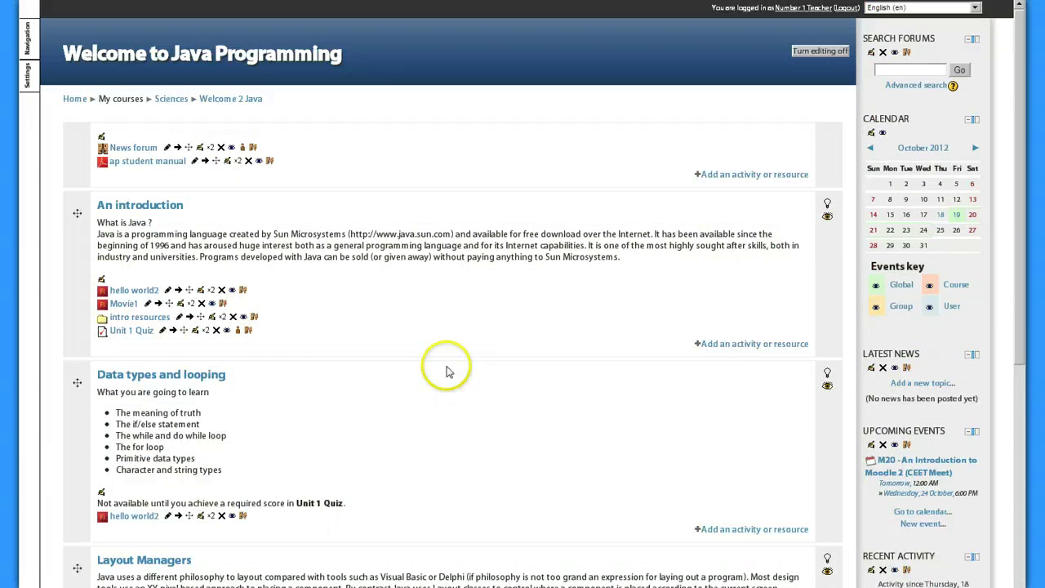
scroll(441, 365, down, 2)
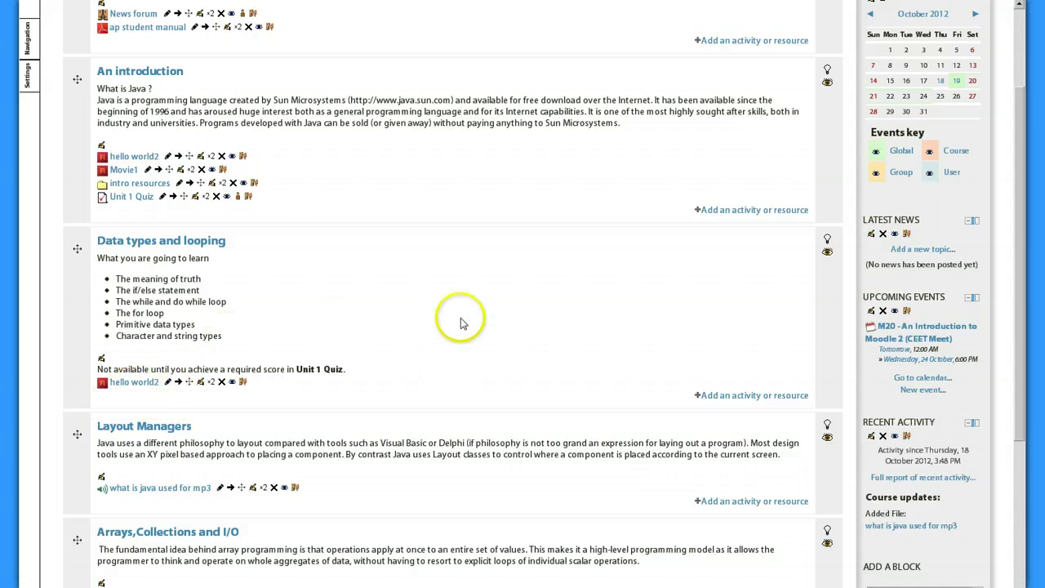
scroll(460, 320, up, 3)
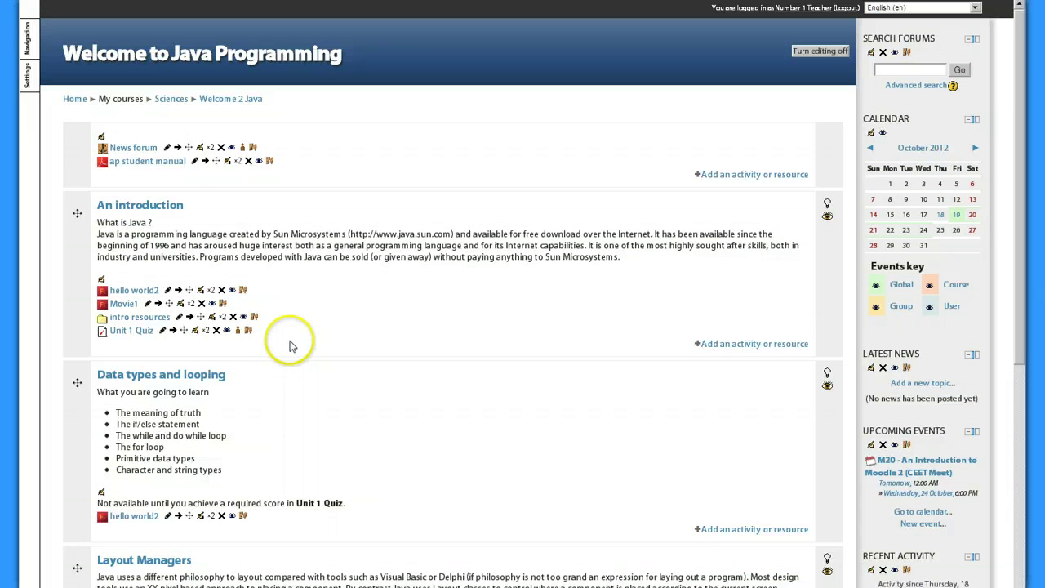
click(29, 82)
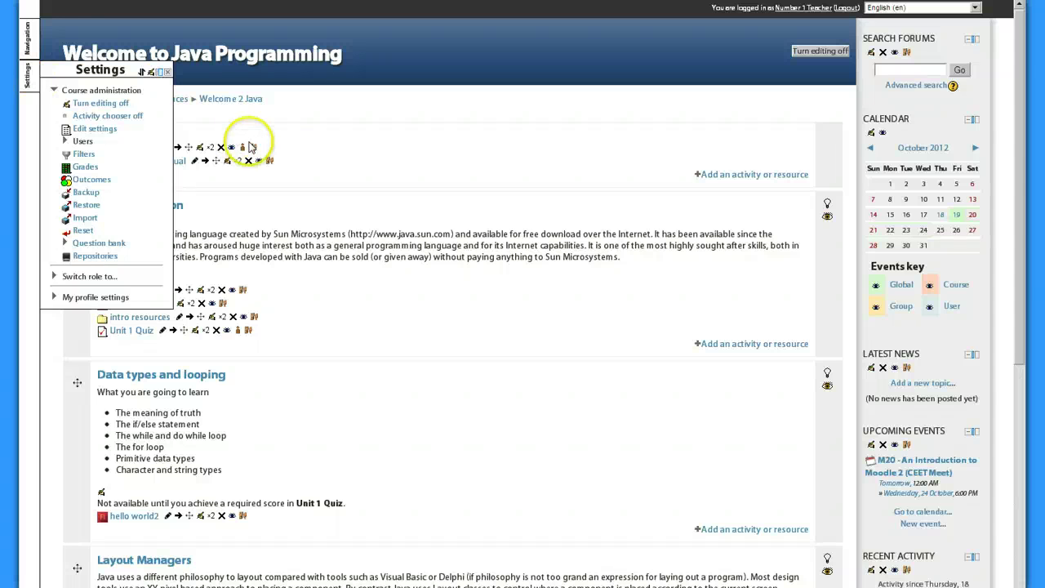
Step: Find a student under the course Participants and log in as that student
click(317, 165)
click(26, 43)
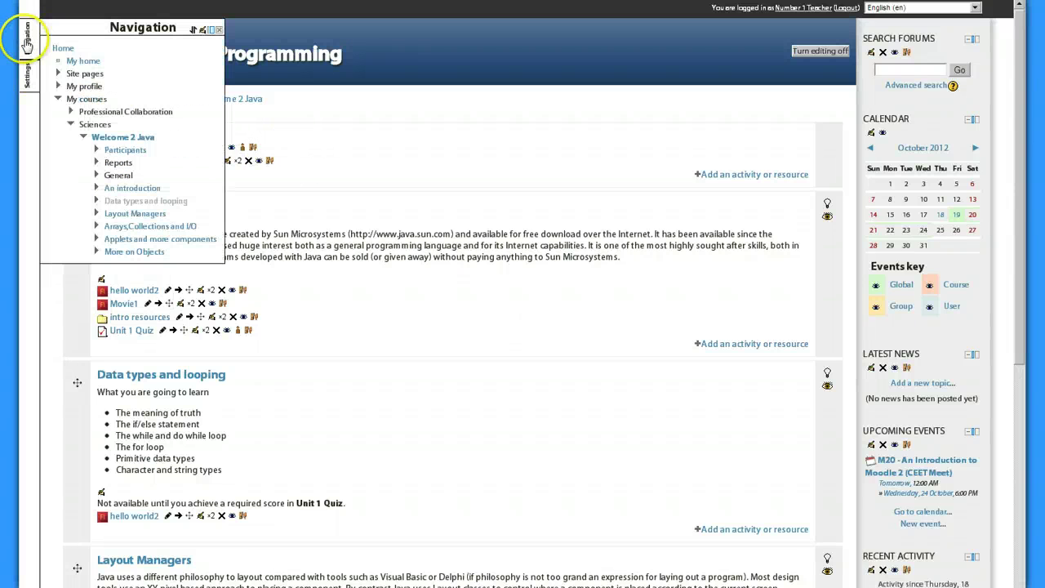
click(126, 153)
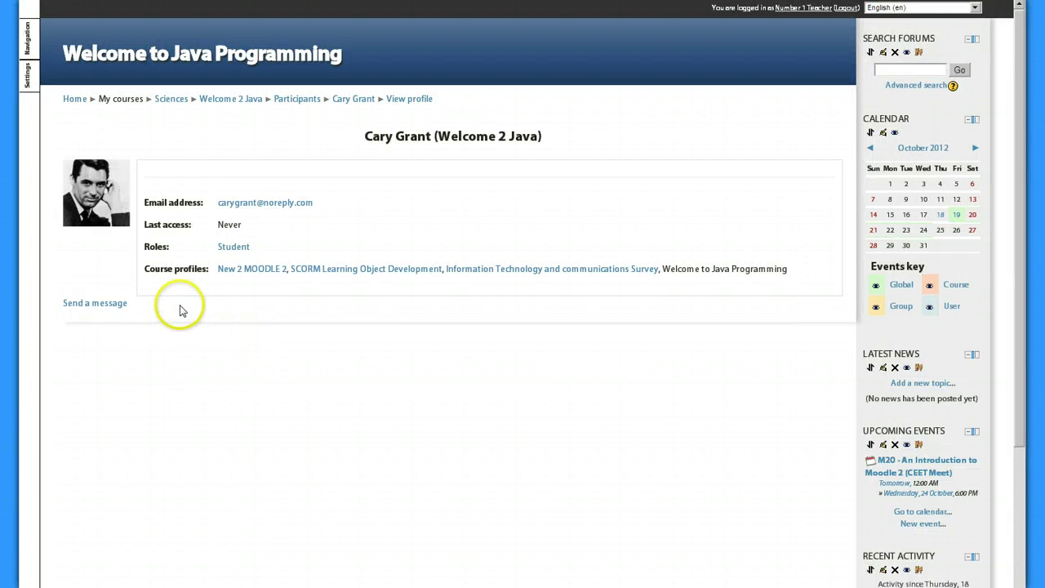
click(30, 77)
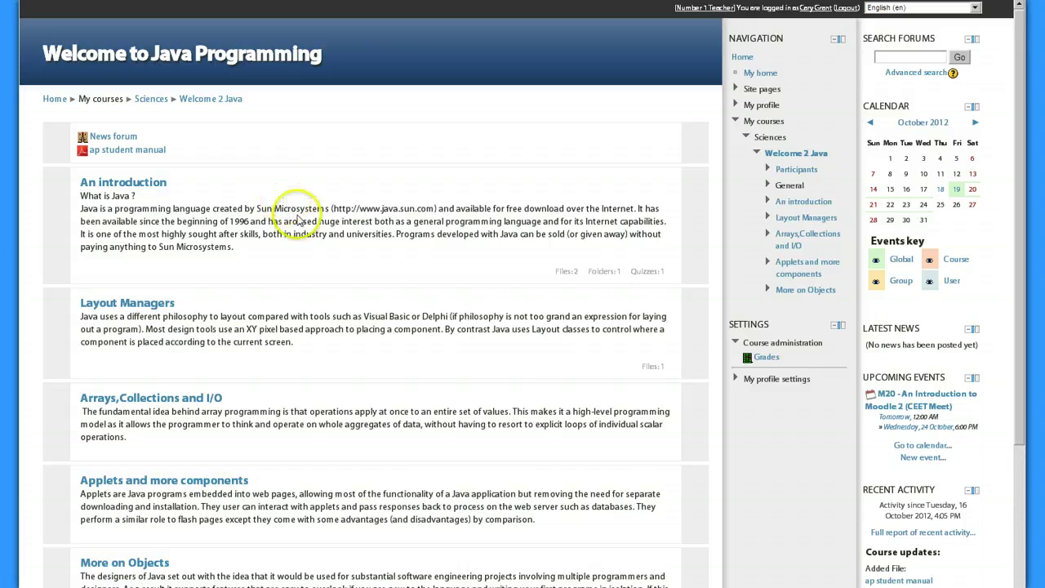
Step: As the student, browse the topic pages, including Layout Managers and An introduction, confirming 'Data types and looping' is hidden
scroll(292, 210, down, 4)
scroll(299, 233, up, 4)
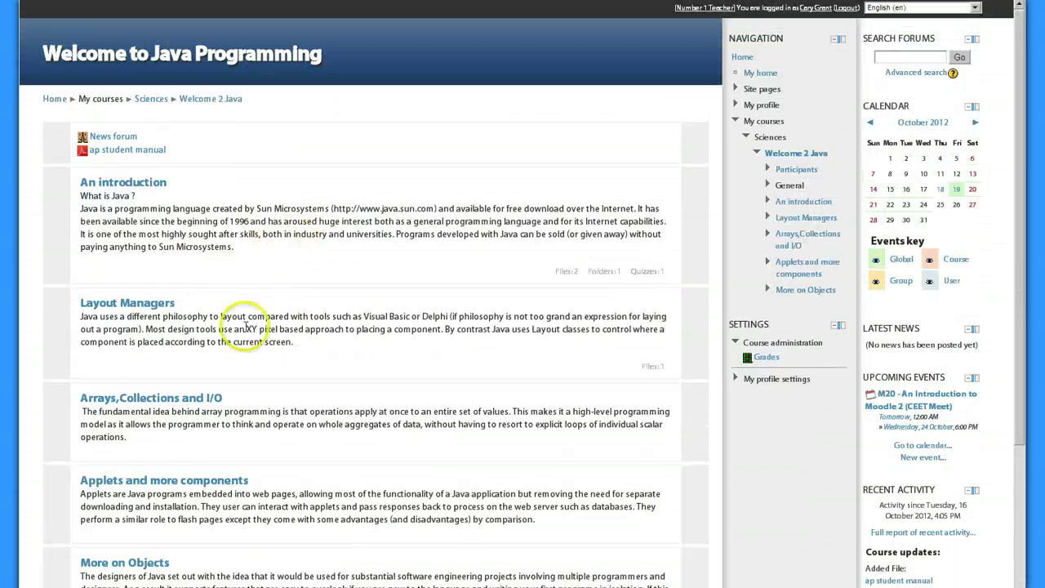
scroll(218, 276, down, 3)
scroll(249, 427, up, 2)
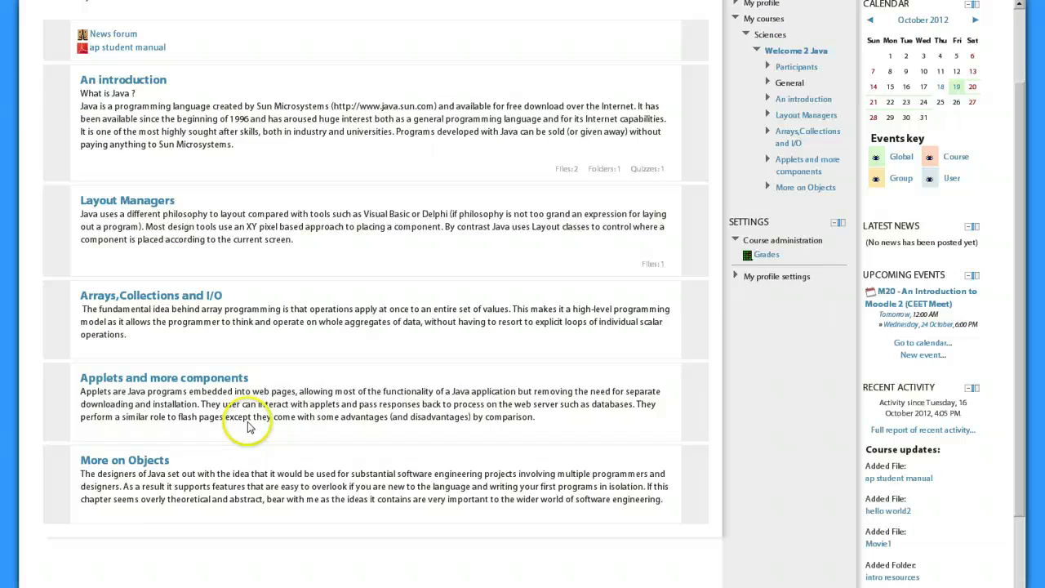
scroll(248, 422, up, 2)
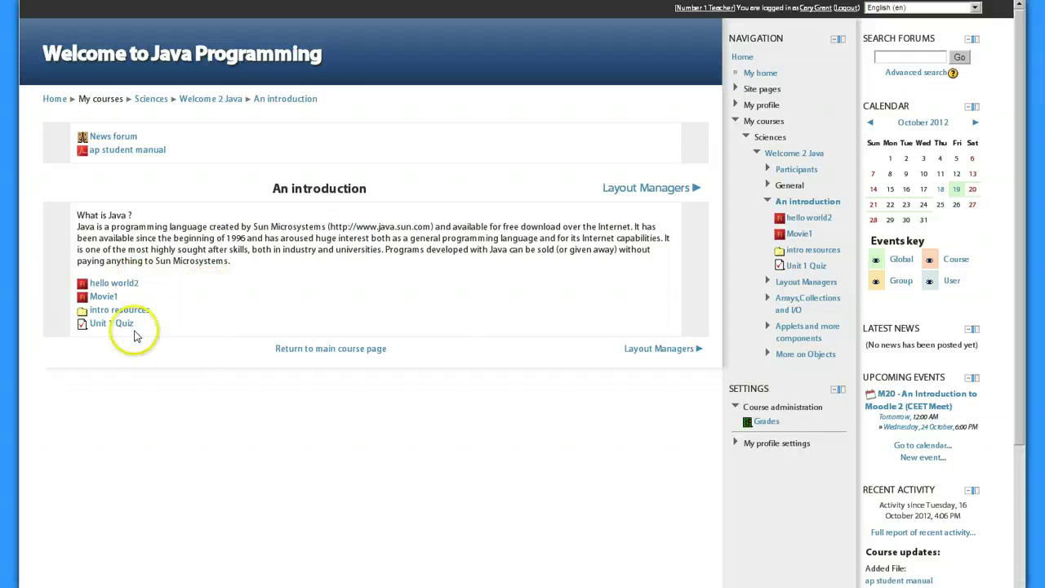
click(670, 351)
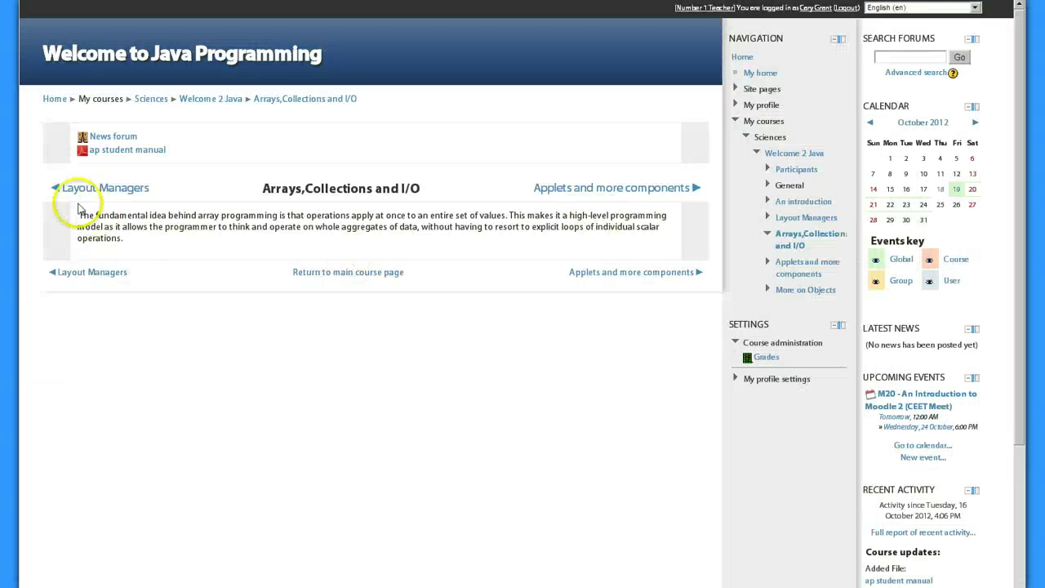
click(84, 194)
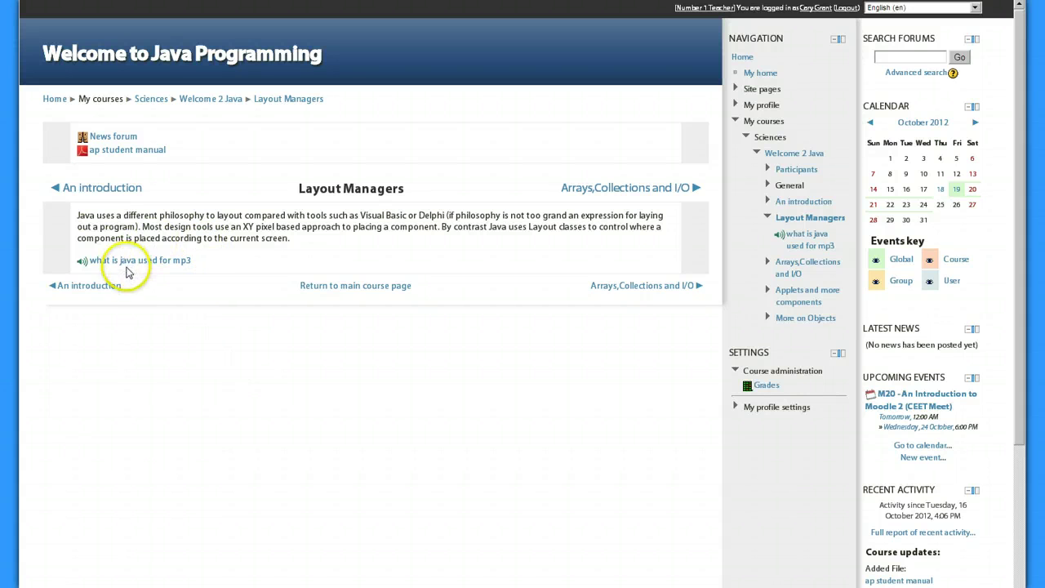
click(115, 191)
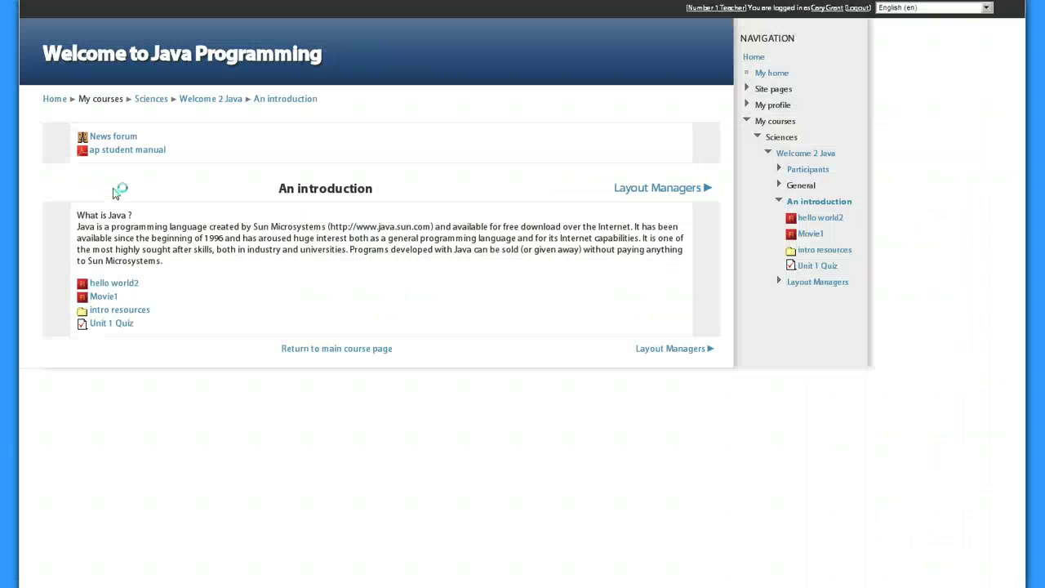
Step: Review the Unit 1 Quiz page, return to the course, and log out of the student account
click(118, 325)
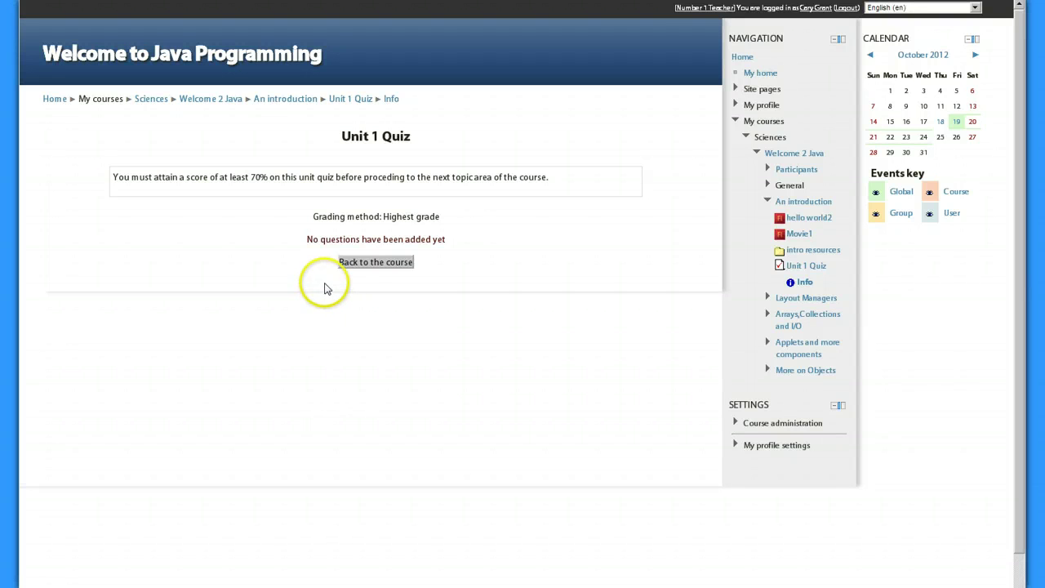
click(355, 267)
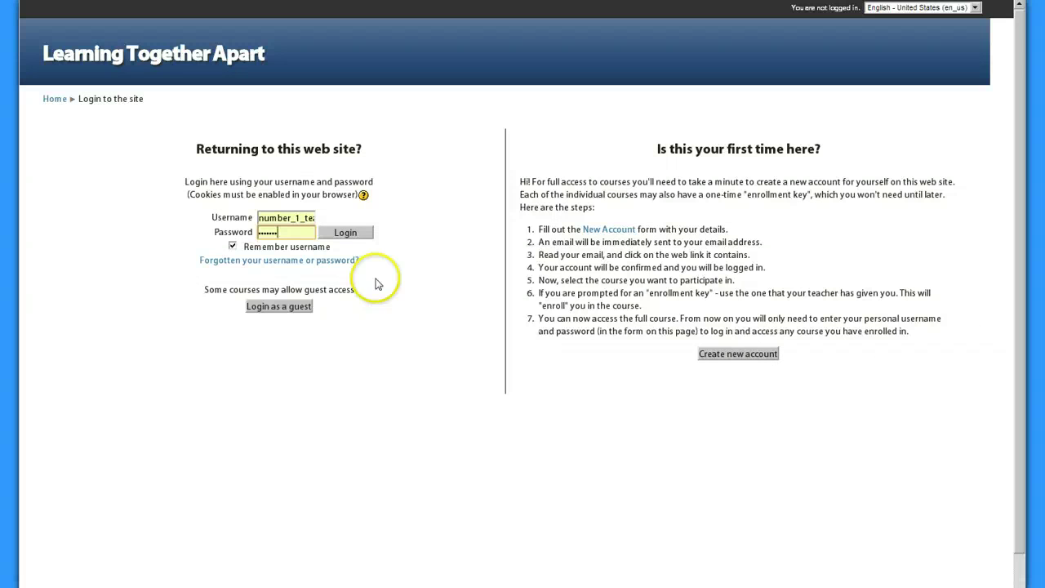
click(350, 234)
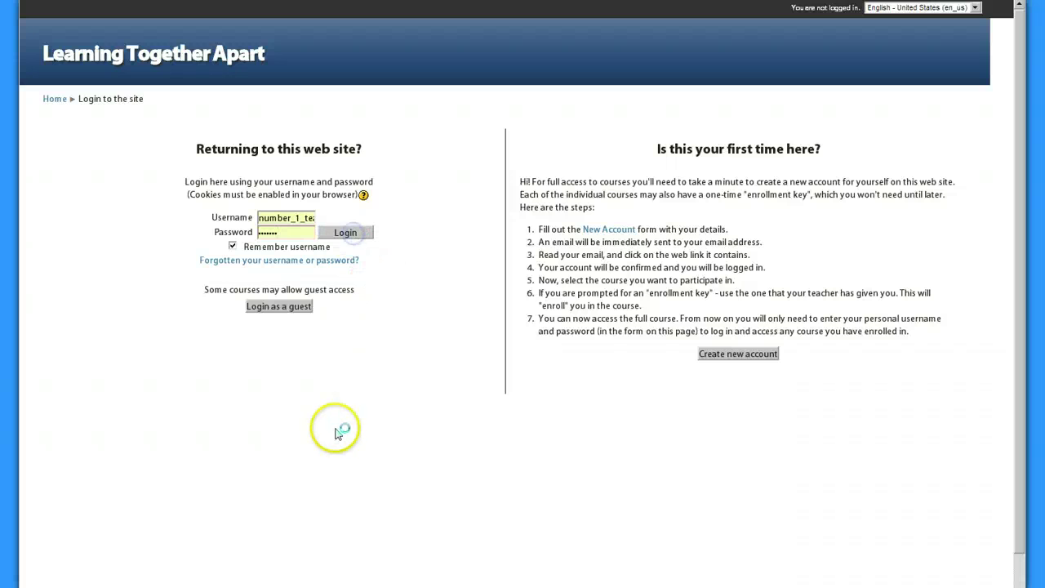